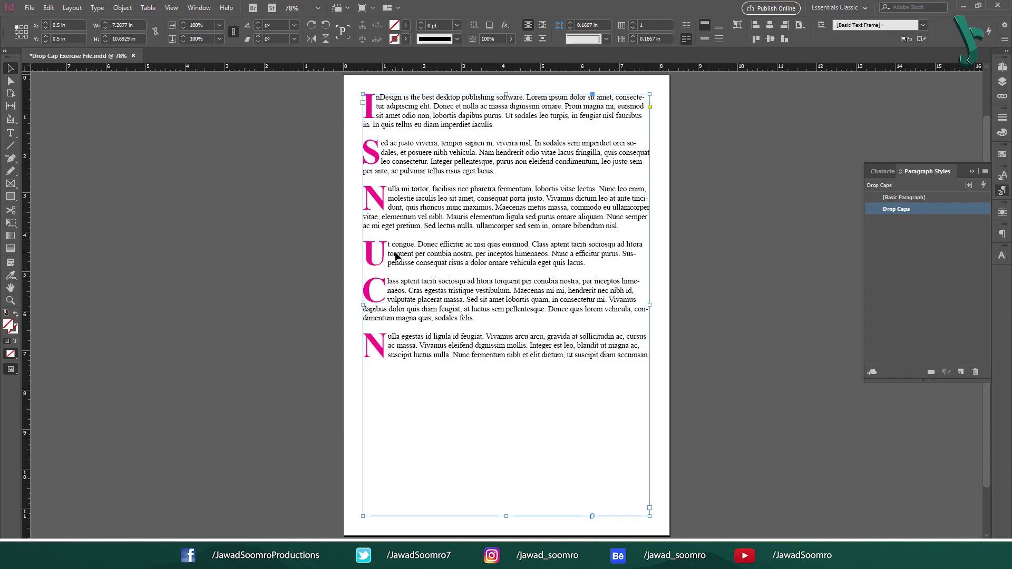
Step: Finish the last swirl circle filling the empty gap under the Z
{"action": "key", "text": "ctrl+equal"}
{"action": "key", "text": "ctrl+equal"}
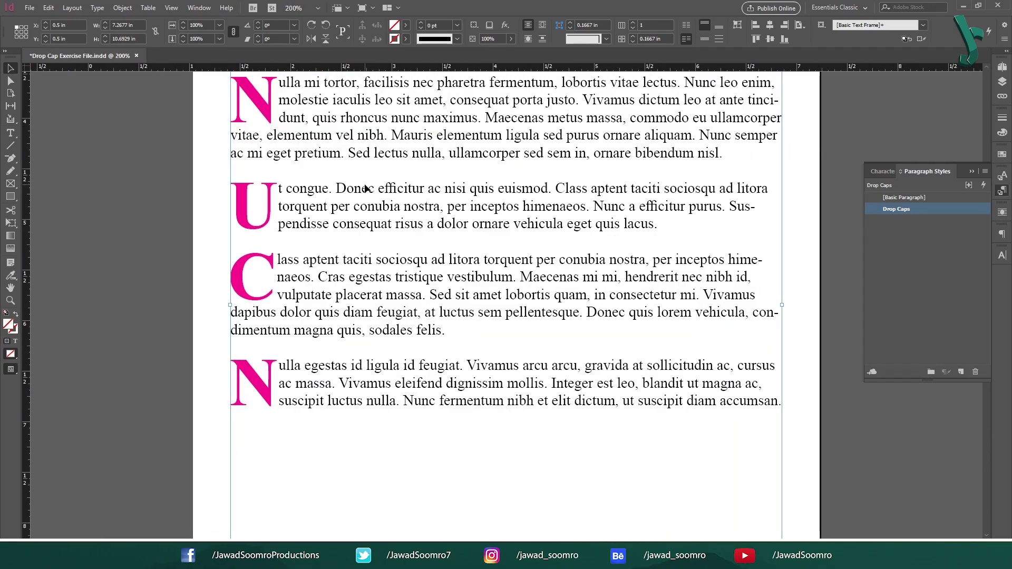
{"action": "key", "text": "ctrl+equal"}
{"action": "scroll", "coordinate": [499, 441], "scroll_direction": "up", "scroll_amount": 1}
{"action": "scroll", "coordinate": [501, 399], "scroll_direction": "up", "scroll_amount": 4}
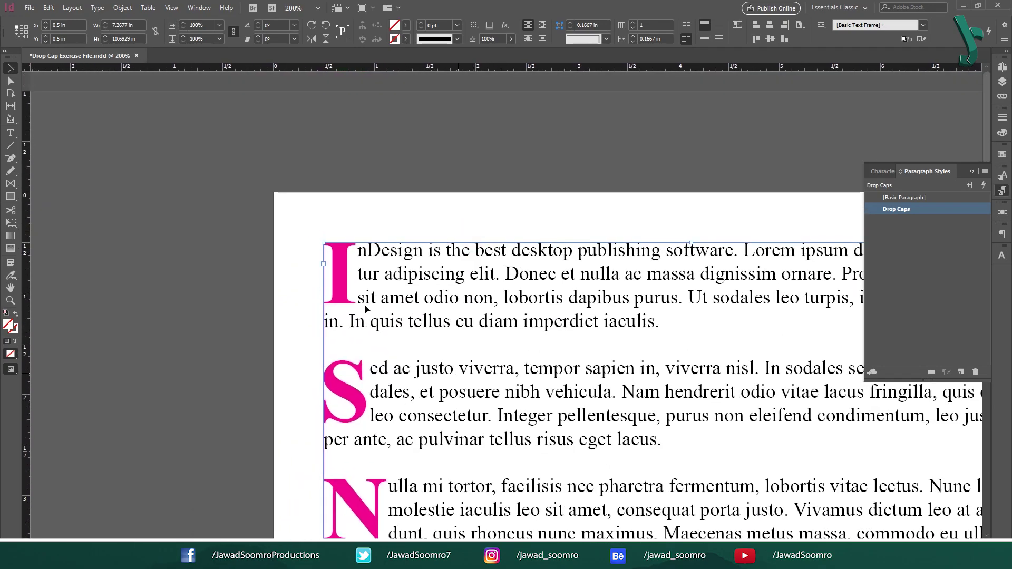
{"action": "scroll", "coordinate": [493, 364], "scroll_direction": "down", "scroll_amount": 2}
{"action": "scroll", "coordinate": [493, 369], "scroll_direction": "down", "scroll_amount": 2}
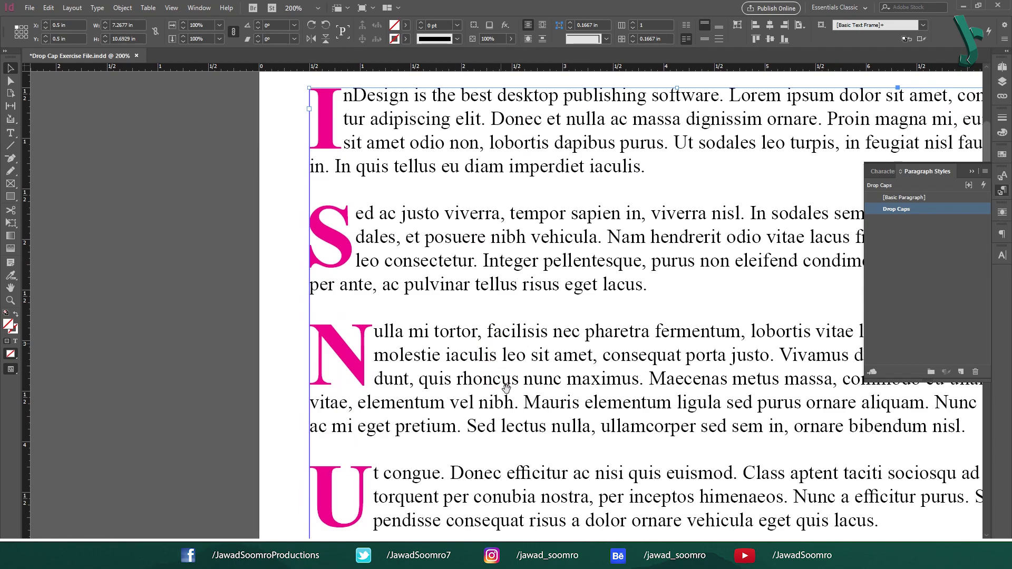
{"action": "scroll", "coordinate": [495, 317], "scroll_direction": "down", "scroll_amount": 3}
{"action": "scroll", "coordinate": [501, 297], "scroll_direction": "down", "scroll_amount": 3}
{"action": "scroll", "coordinate": [510, 422], "scroll_direction": "down", "scroll_amount": 2}
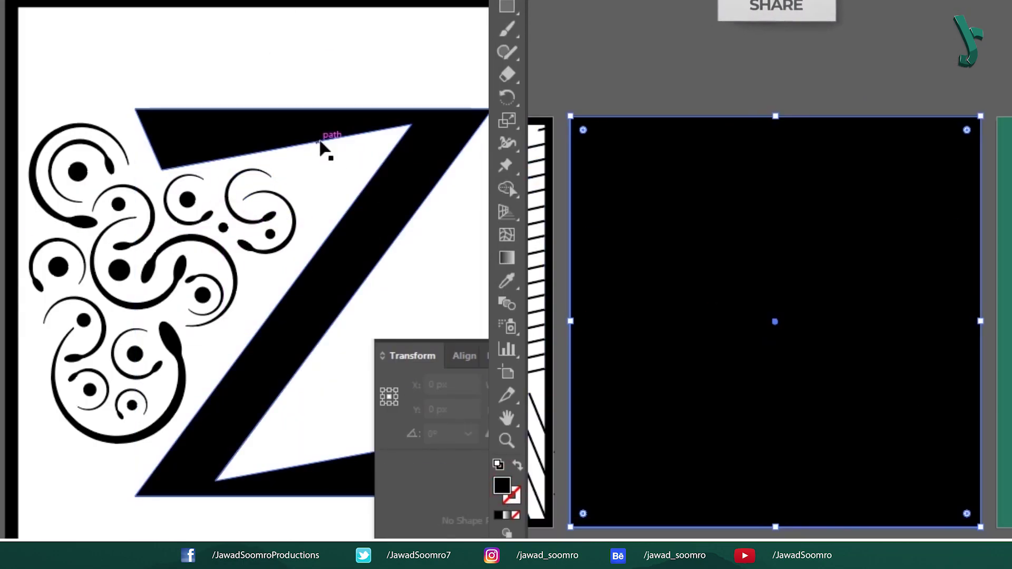
{"action": "left_click", "coordinate": [339, 169]}
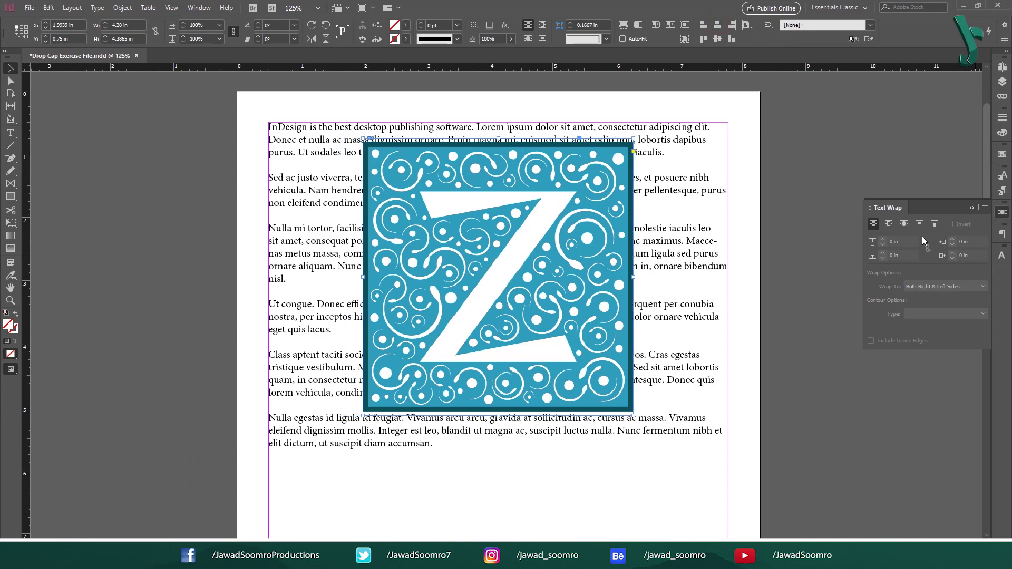
Step: Wrap text around the Z's bounding box with 0.1875 in offsets, and move the Z below the first paragraph
{"action": "left_click", "coordinate": [890, 225]}
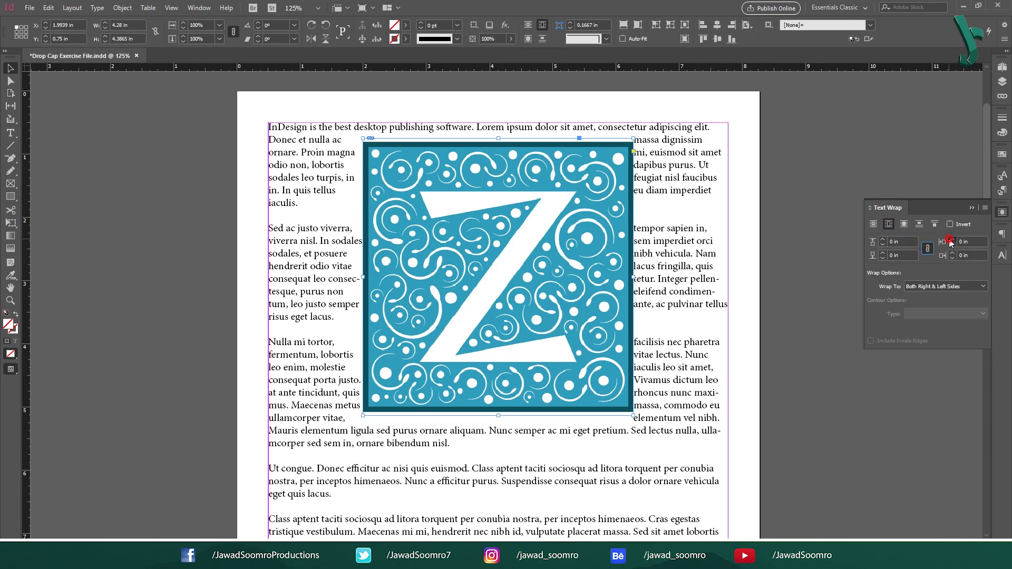
{"action": "left_click", "coordinate": [952, 242]}
{"action": "left_click", "coordinate": [952, 241]}
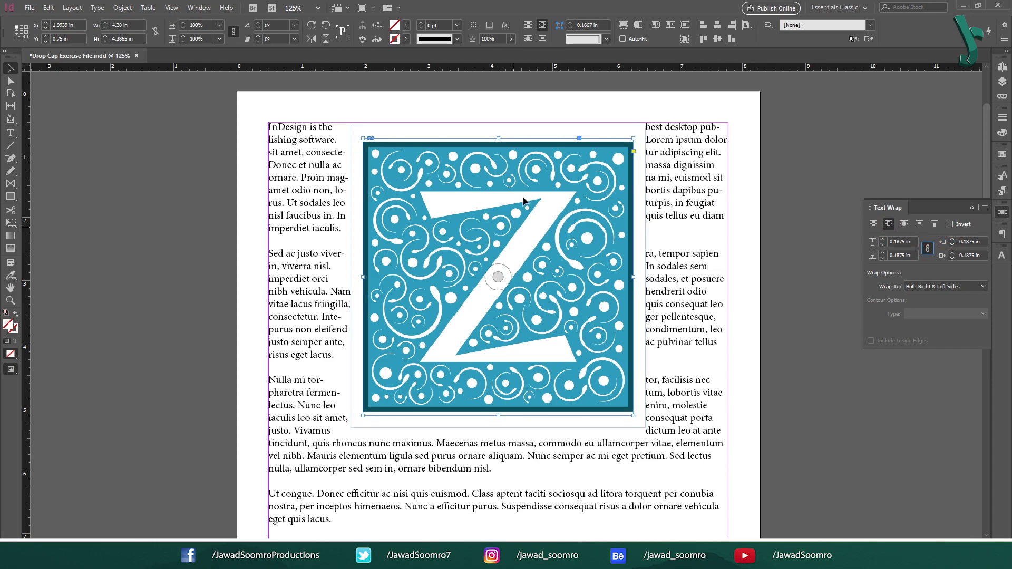
{"action": "left_click_drag", "start_coordinate": [587, 164], "coordinate": [587, 201]}
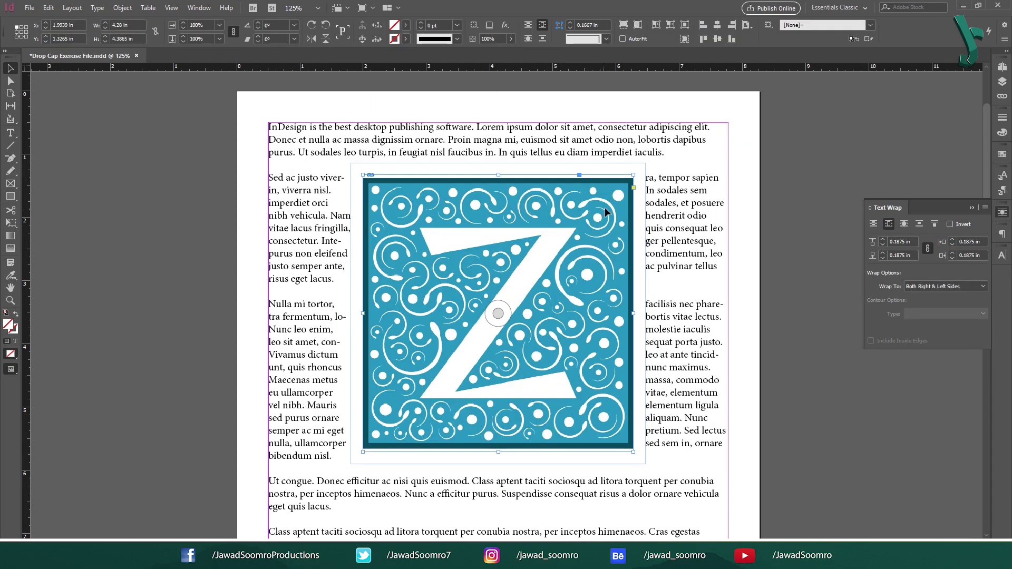
{"action": "left_click", "coordinate": [872, 139]}
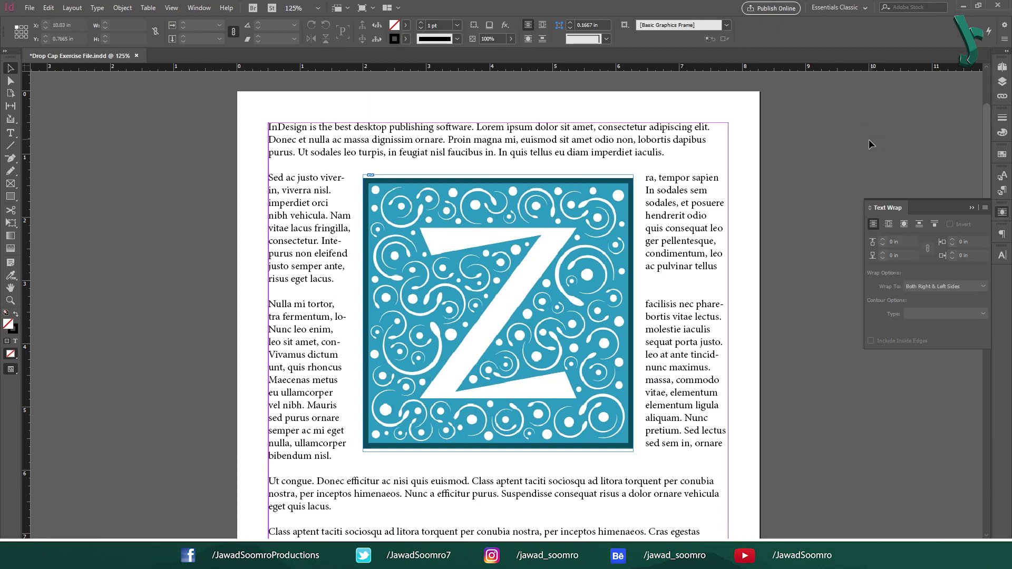
{"action": "left_click", "coordinate": [586, 223]}
{"action": "left_click_drag", "start_coordinate": [587, 222], "coordinate": [587, 230]}
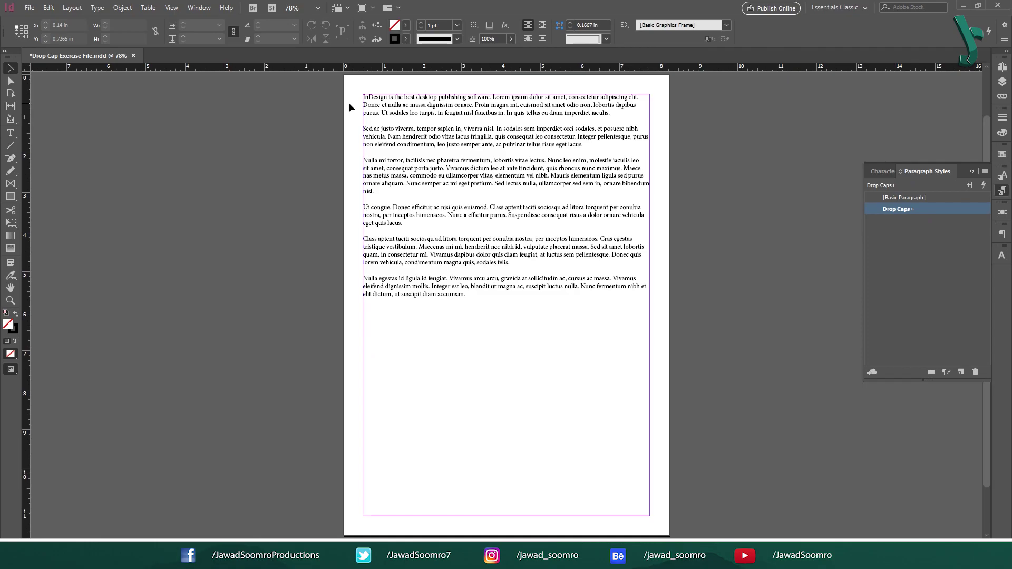
Step: Apply [Basic Paragraph] to the text frame, stripping the pink drop caps from every paragraph
{"action": "left_click", "coordinate": [364, 103]}
{"action": "key", "text": "ctrl+equal"}
{"action": "key", "text": "ctrl+equal"}
{"action": "key", "text": "ctrl+equal"}
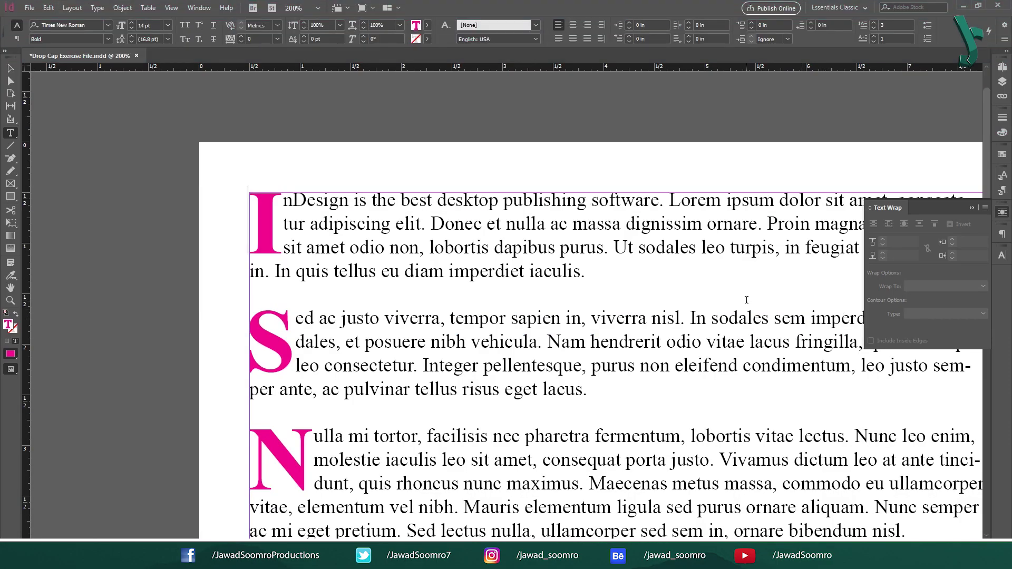
{"action": "left_click", "coordinate": [973, 209]}
{"action": "left_click", "coordinate": [16, 68]}
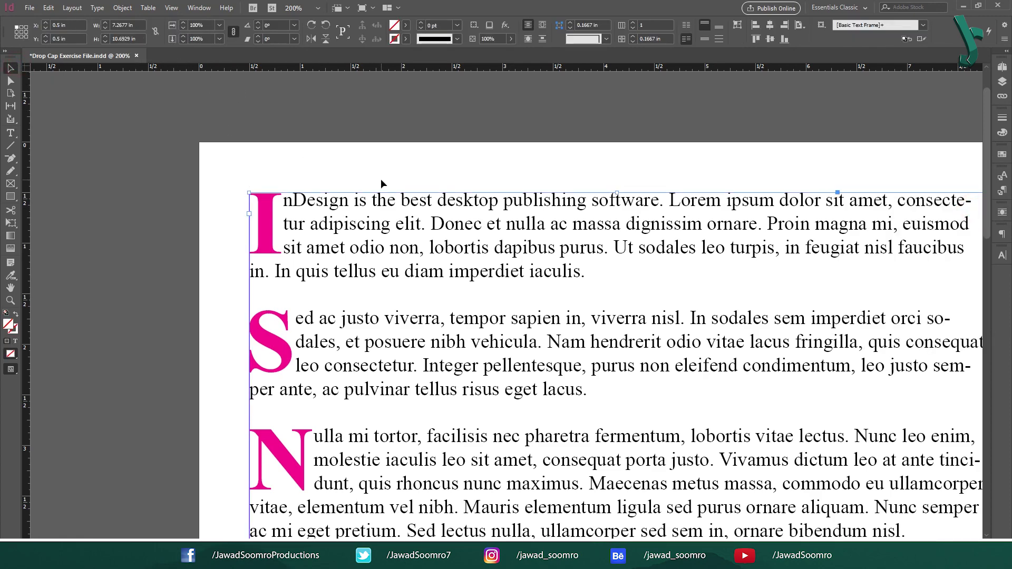
{"action": "key", "text": "ctrl+0"}
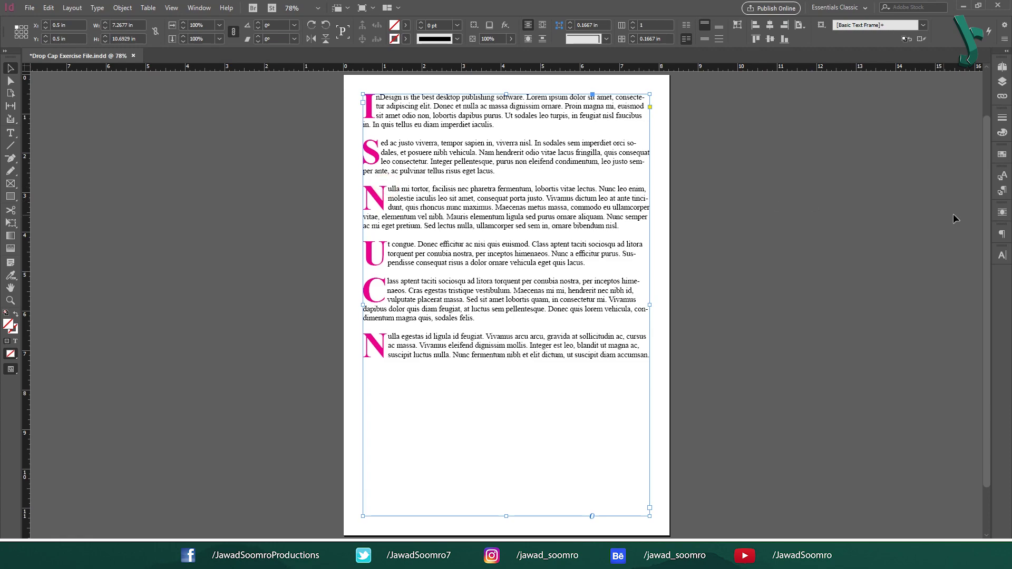
{"action": "left_click", "coordinate": [1002, 190]}
{"action": "key", "text": "ctrl+z"}
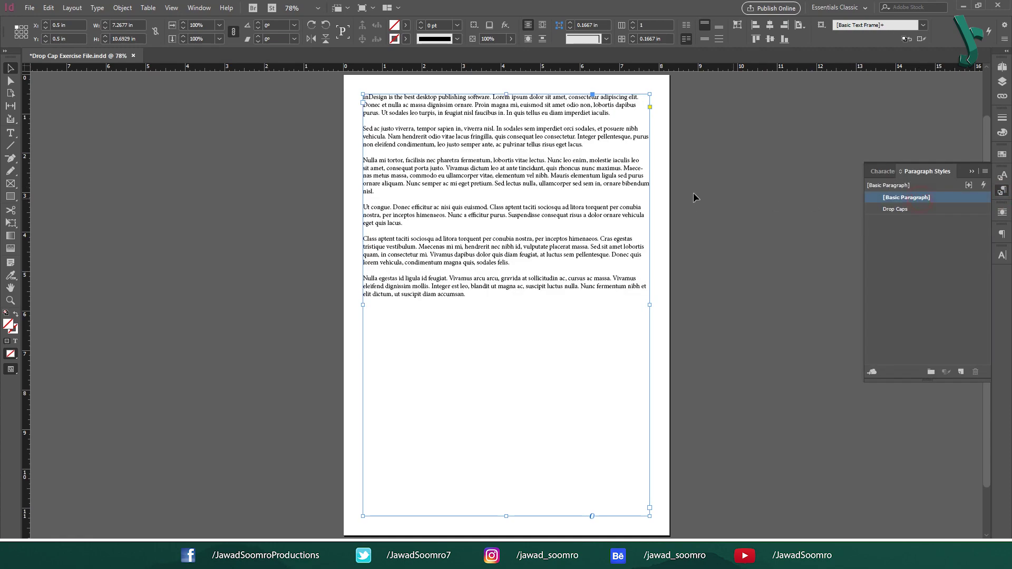
{"action": "left_click", "coordinate": [355, 100]}
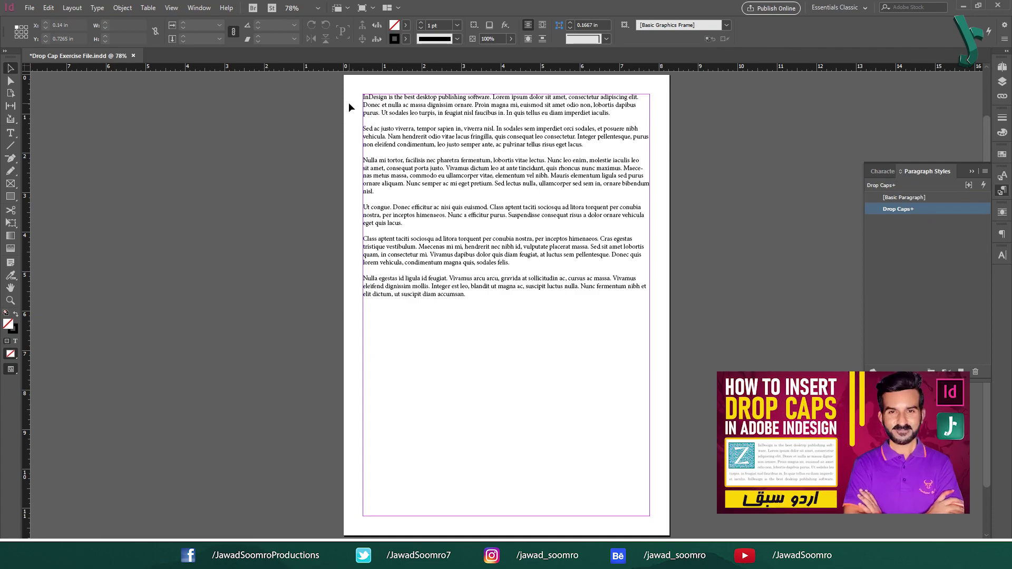
Step: Delete the opening 'I' of InDesign so the first paragraph starts with 'nDesign'
{"action": "left_click", "coordinate": [366, 104]}
{"action": "key", "text": "ctrl+equal"}
{"action": "key", "text": "ctrl+equal"}
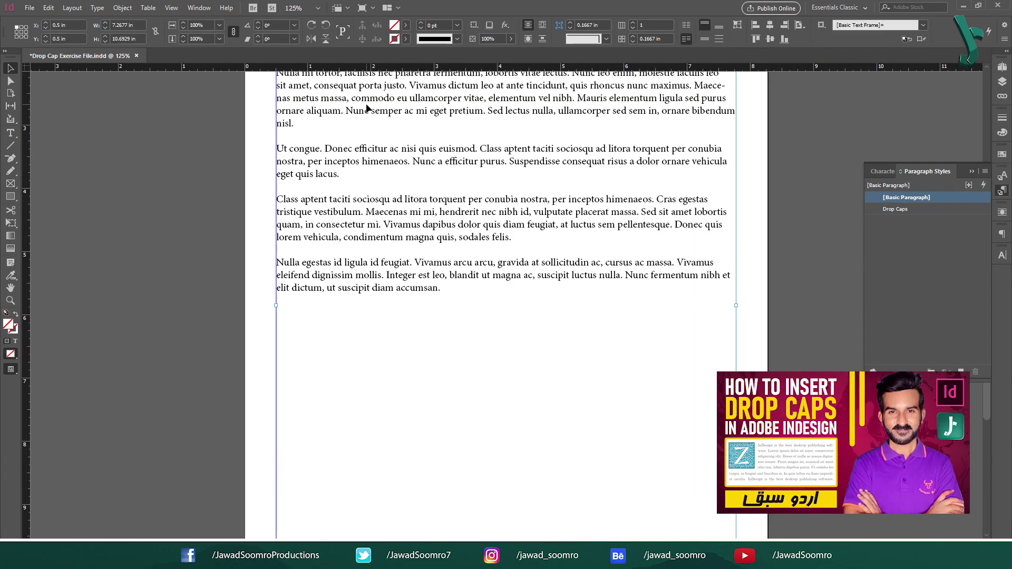
{"action": "key", "text": "ctrl+equal"}
{"action": "key", "text": "ctrl+equal"}
{"action": "scroll", "coordinate": [376, 111], "scroll_direction": "up", "scroll_amount": 5}
{"action": "scroll", "coordinate": [369, 174], "scroll_direction": "up", "scroll_amount": 2}
{"action": "scroll", "coordinate": [316, 222], "scroll_direction": "up", "scroll_amount": 3}
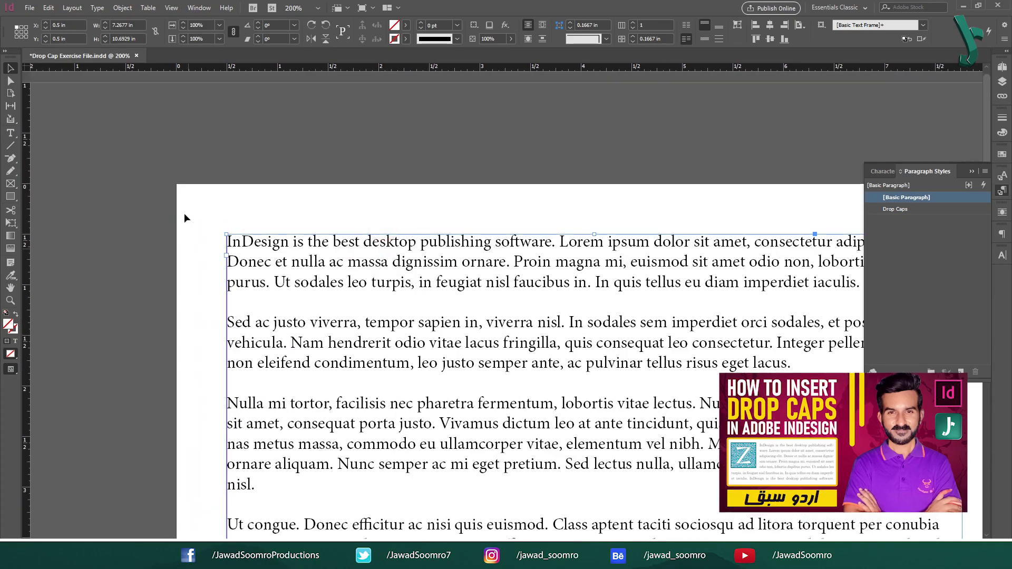
{"action": "double_click", "coordinate": [256, 237]}
{"action": "left_click", "coordinate": [229, 241]}
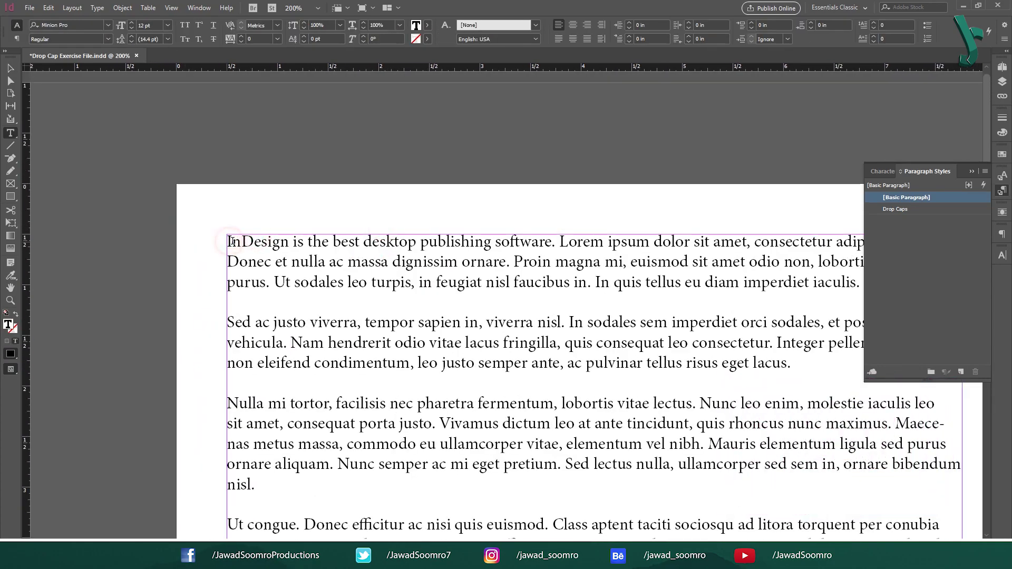
{"action": "left_click_drag", "start_coordinate": [232, 241], "coordinate": [227, 241]}
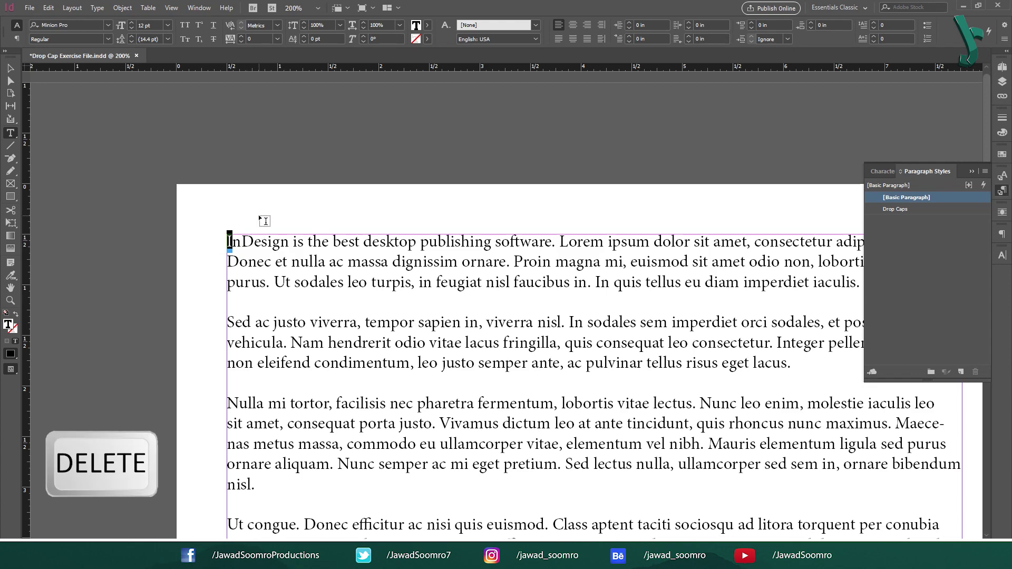
{"action": "key", "text": "Delete"}
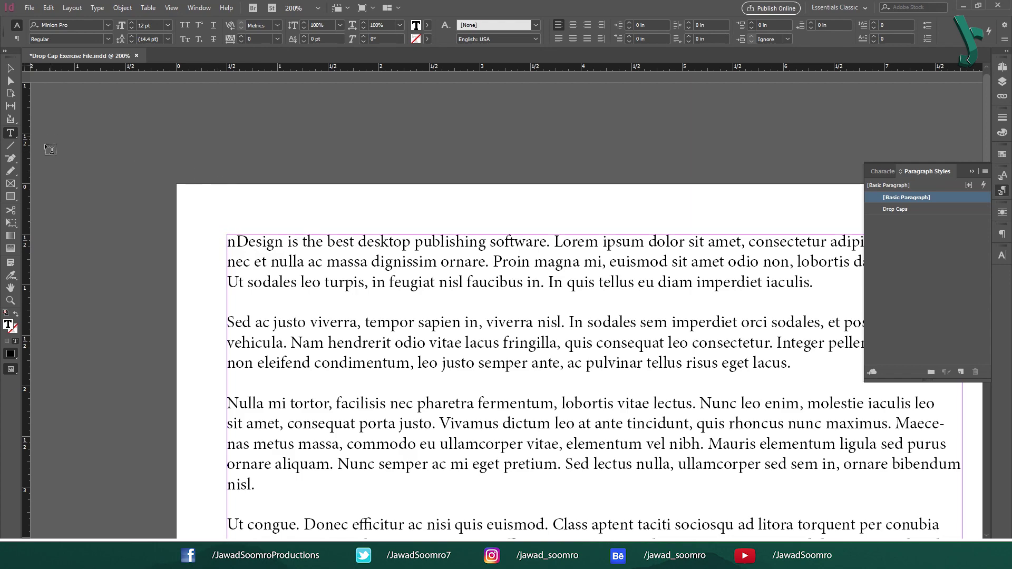
Step: Load Beautiful I-01-01.png from Drop caps > Drop Caps Icons with File > Place
{"action": "left_click", "coordinate": [29, 8]}
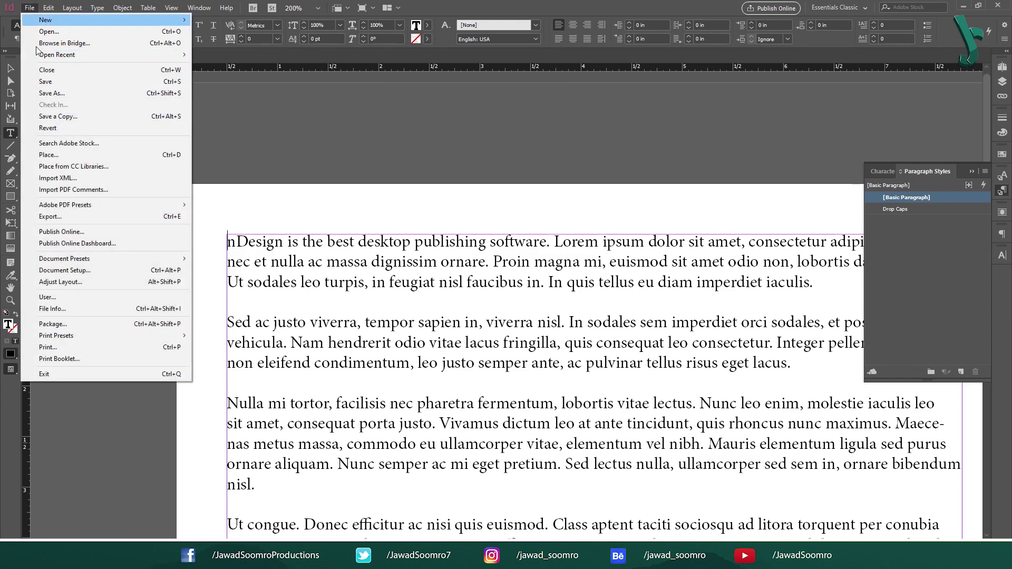
{"action": "left_click", "coordinate": [185, 157]}
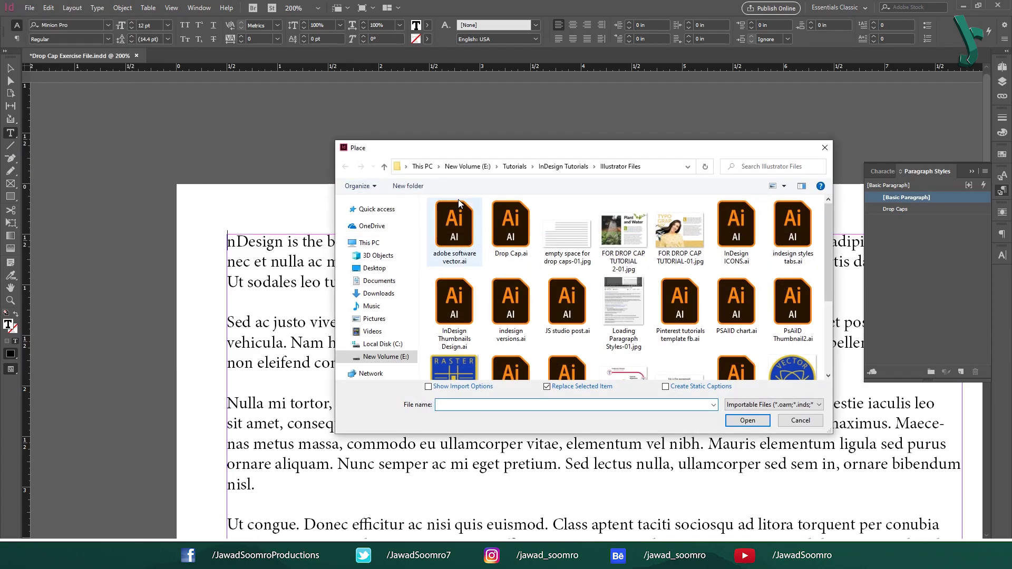
{"action": "left_click", "coordinate": [563, 167]}
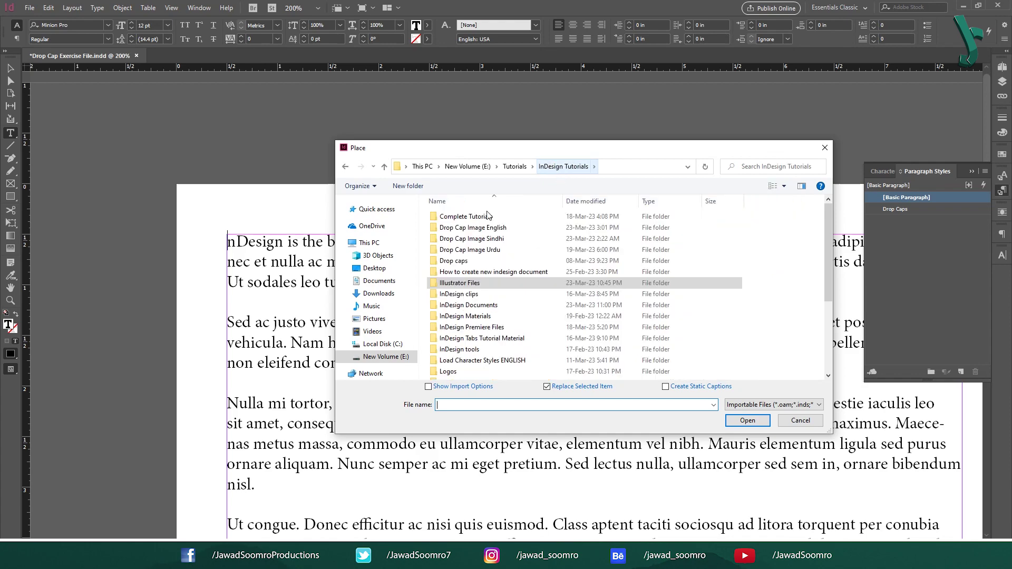
{"action": "double_click", "coordinate": [464, 260]}
{"action": "double_click", "coordinate": [464, 216]}
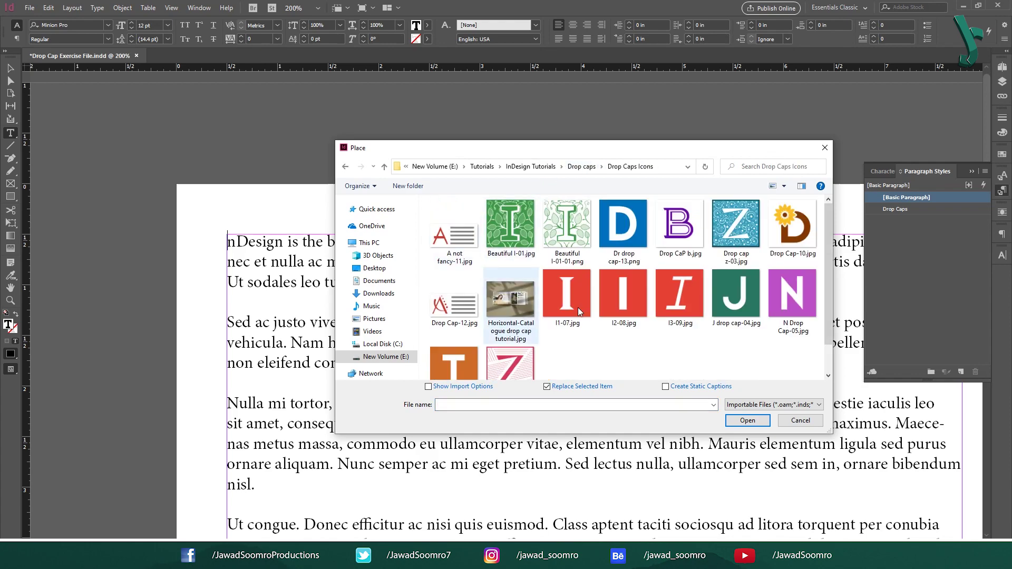
{"action": "scroll", "coordinate": [578, 308], "scroll_direction": "down", "scroll_amount": 1}
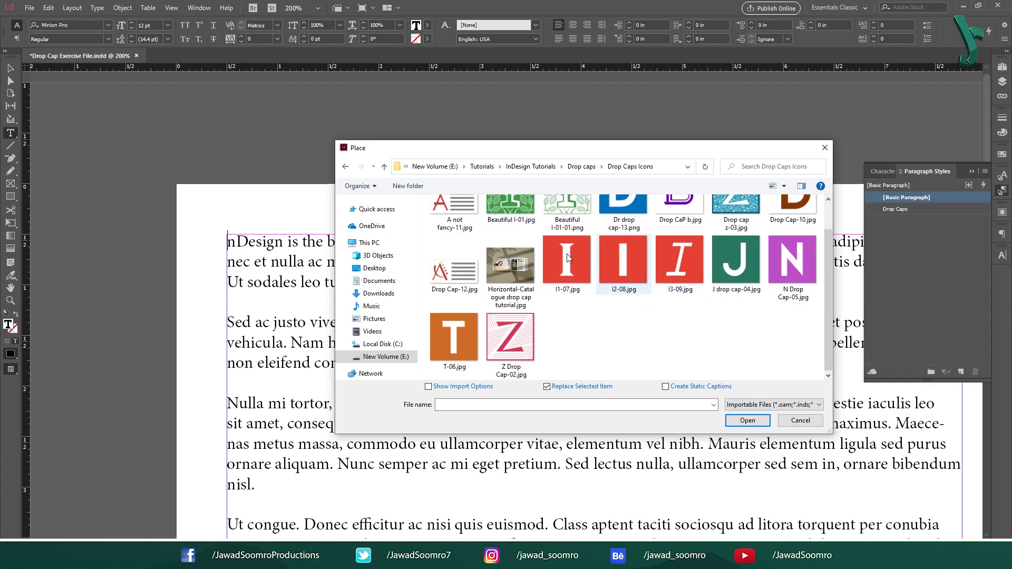
{"action": "scroll", "coordinate": [623, 263], "scroll_direction": "up", "scroll_amount": 1}
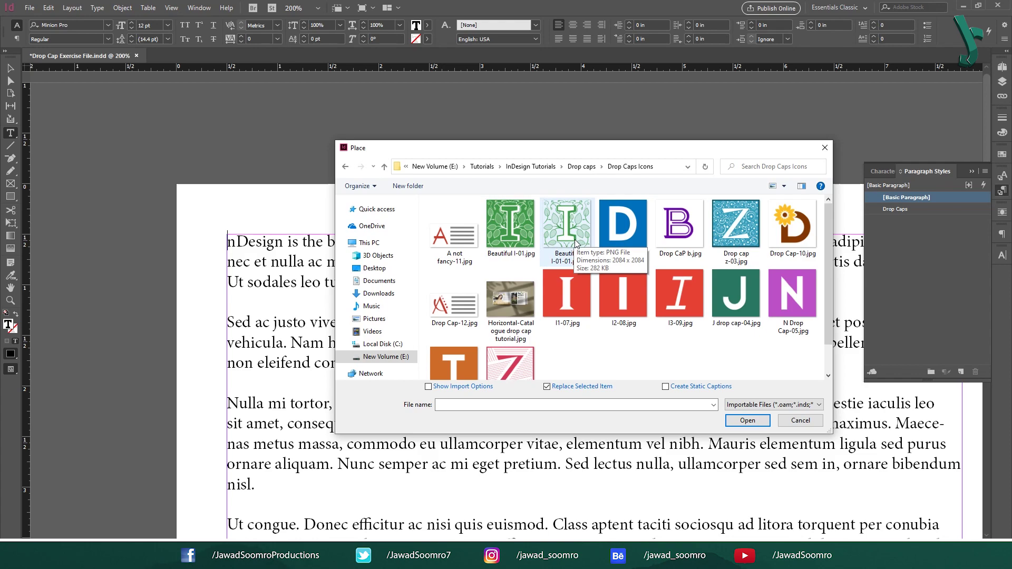
{"action": "left_click", "coordinate": [520, 248]}
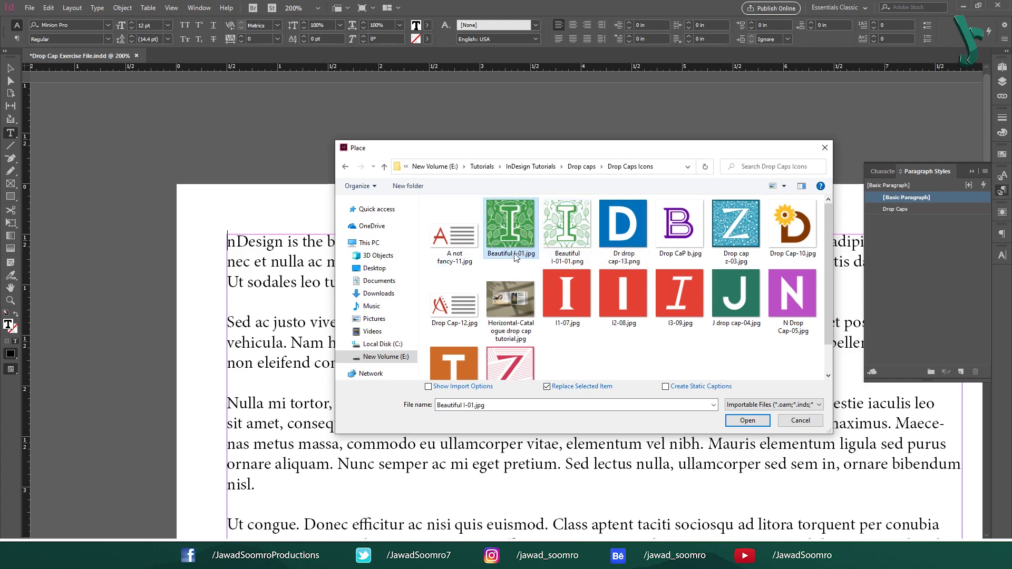
{"action": "mouse_move", "coordinate": [567, 224]}
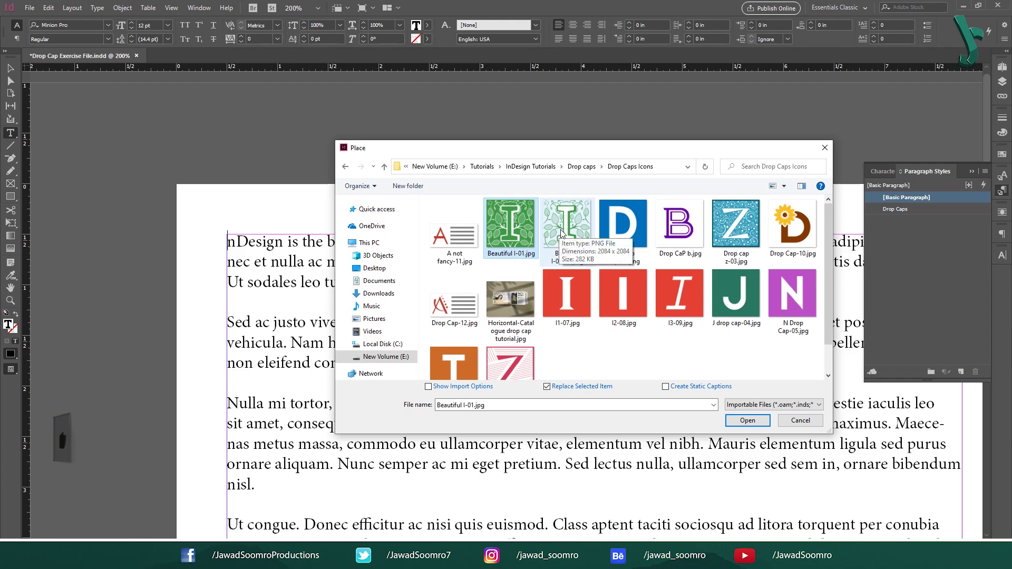
{"action": "left_click", "coordinate": [562, 234]}
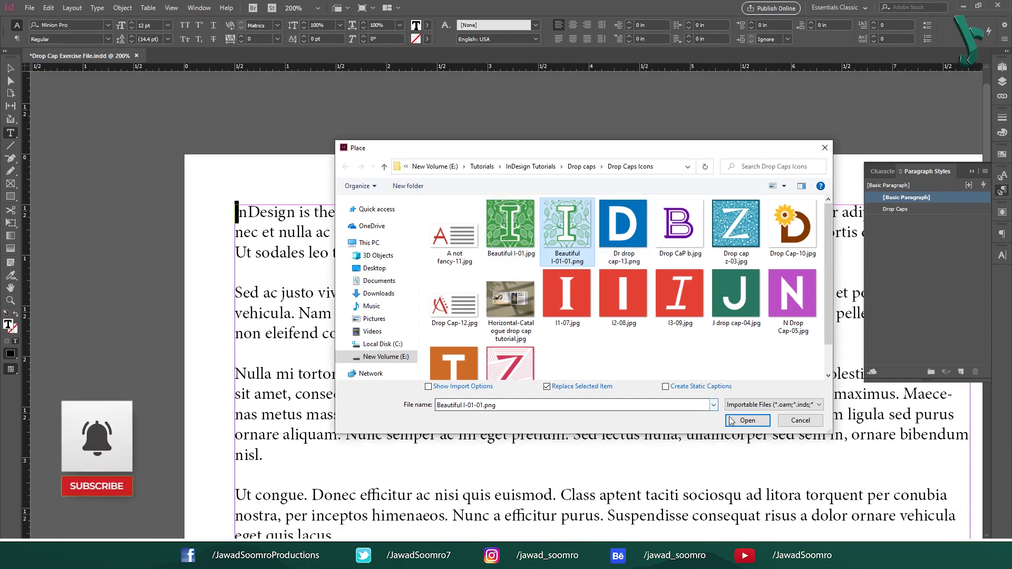
{"action": "left_click", "coordinate": [747, 420]}
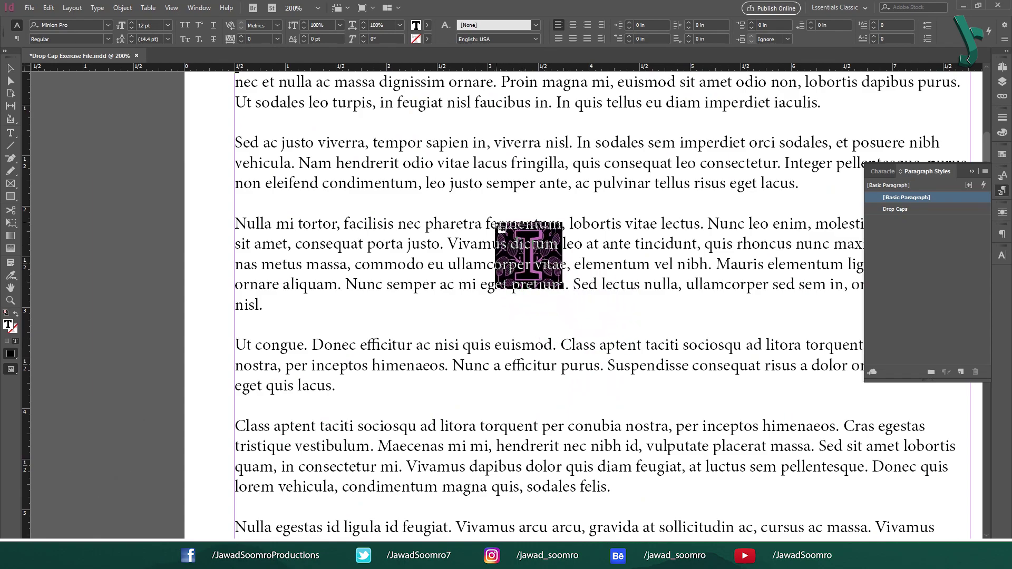
Step: Place the leafy I at the first paragraph's start and enlarge it to about 0.78 in square
{"action": "left_click", "coordinate": [501, 228]}
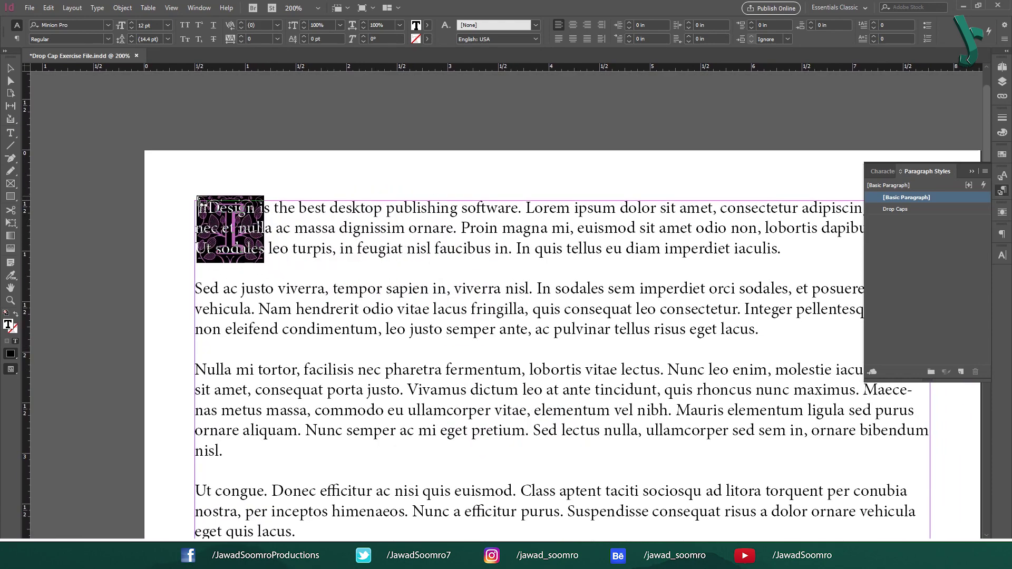
{"action": "mouse_move", "coordinate": [198, 201]}
{"action": "left_mouse_down"}
{"action": "mouse_move", "coordinate": [273, 274]}
{"action": "mouse_move", "coordinate": [257, 258]}
{"action": "left_mouse_up"}
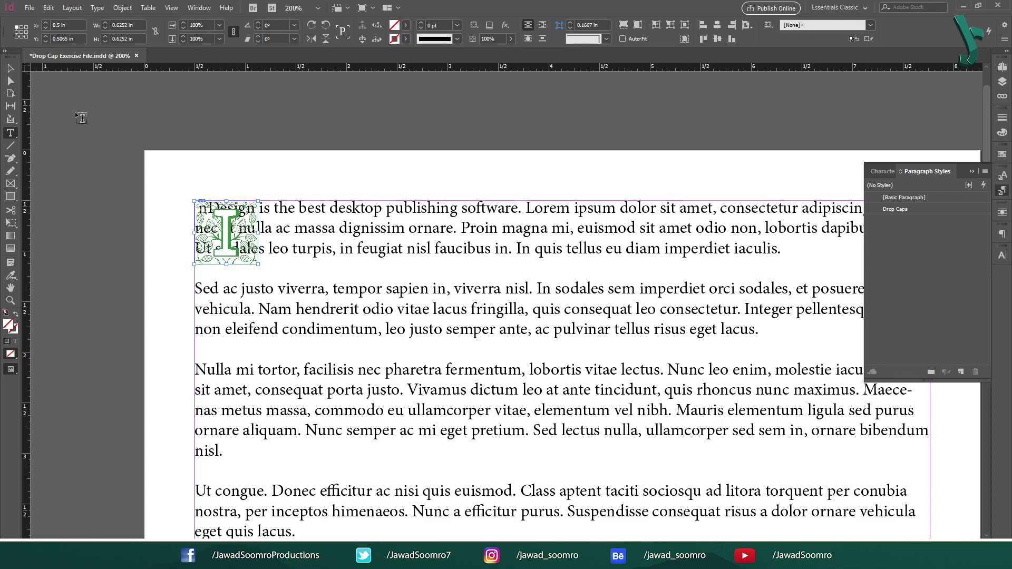
{"action": "left_click", "coordinate": [9, 68]}
{"action": "left_click_drag", "start_coordinate": [258, 264], "coordinate": [273, 277]}
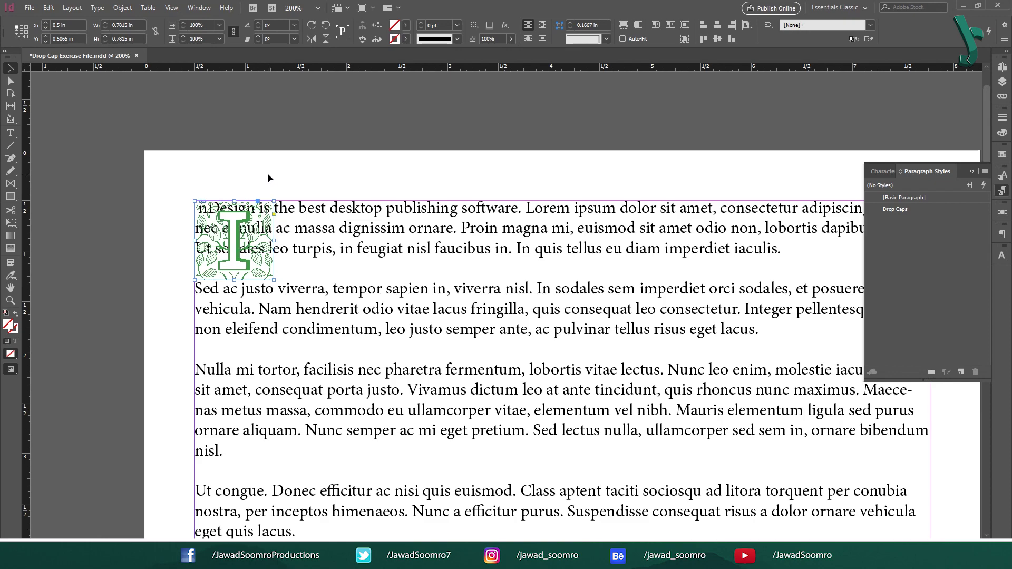
{"action": "key", "text": "F11"}
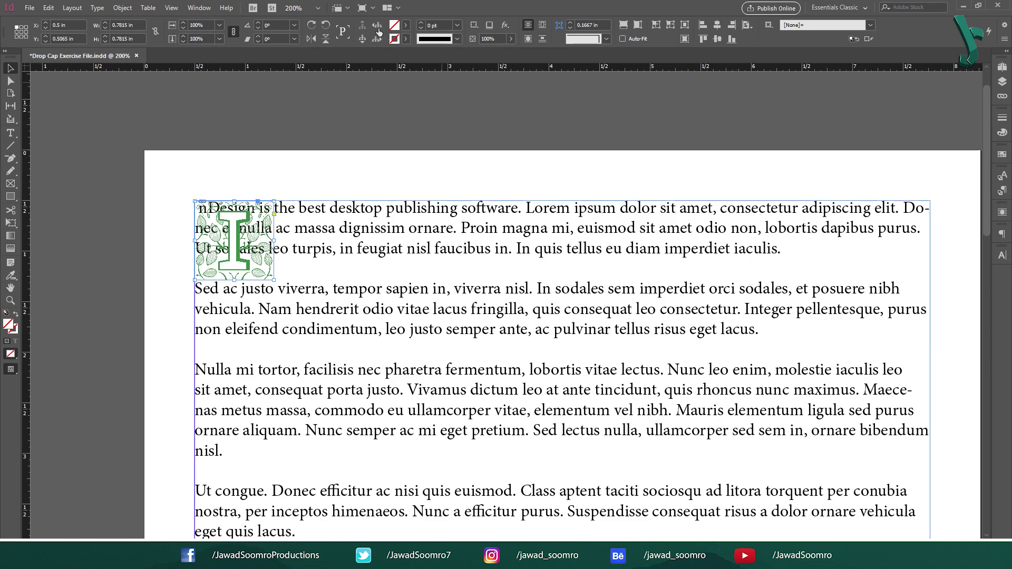
Step: Open the Text Wrap panel from the Window menu with the leafy I frame selected
{"action": "left_click", "coordinate": [199, 9]}
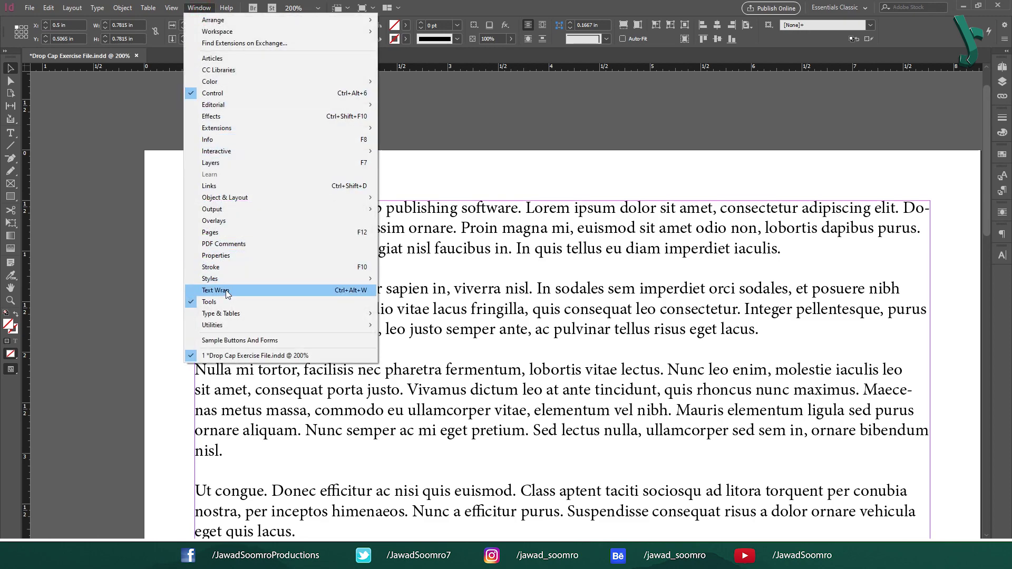
{"action": "left_click", "coordinate": [352, 295]}
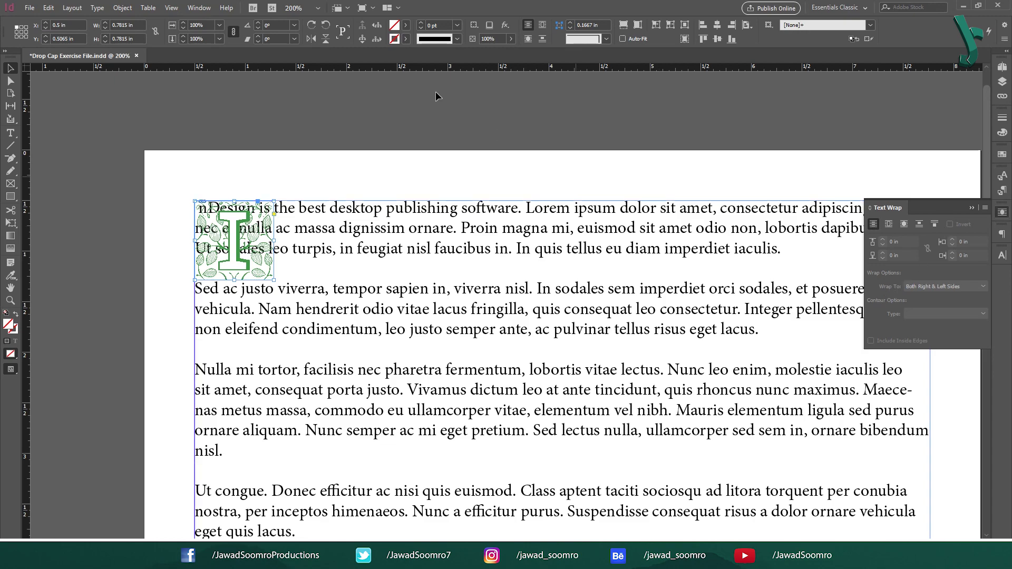
{"action": "left_click", "coordinate": [264, 206]}
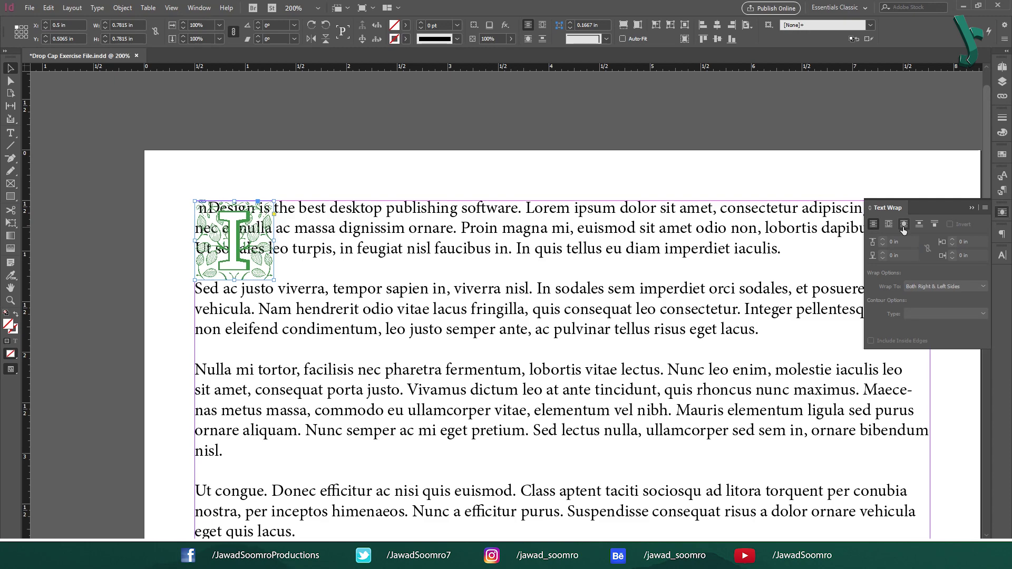
Step: Apply Wrap Around Object Shape to the leafy I image, then resize its frame
{"action": "left_click", "coordinate": [904, 228]}
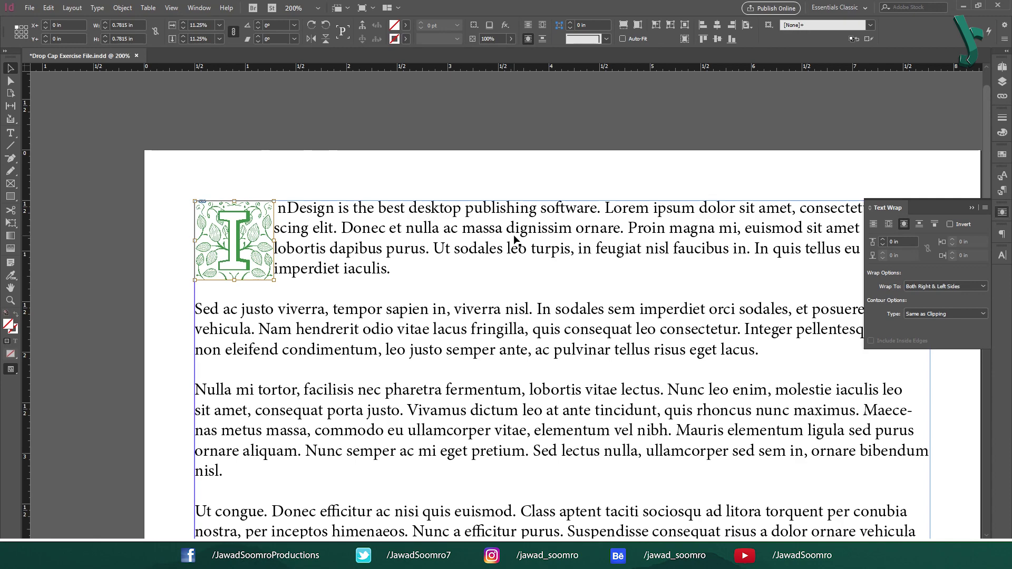
{"action": "mouse_move", "coordinate": [274, 280]}
{"action": "left_mouse_down"}
{"action": "mouse_move", "coordinate": [327, 327]}
{"action": "mouse_move", "coordinate": [297, 309]}
{"action": "left_mouse_up"}
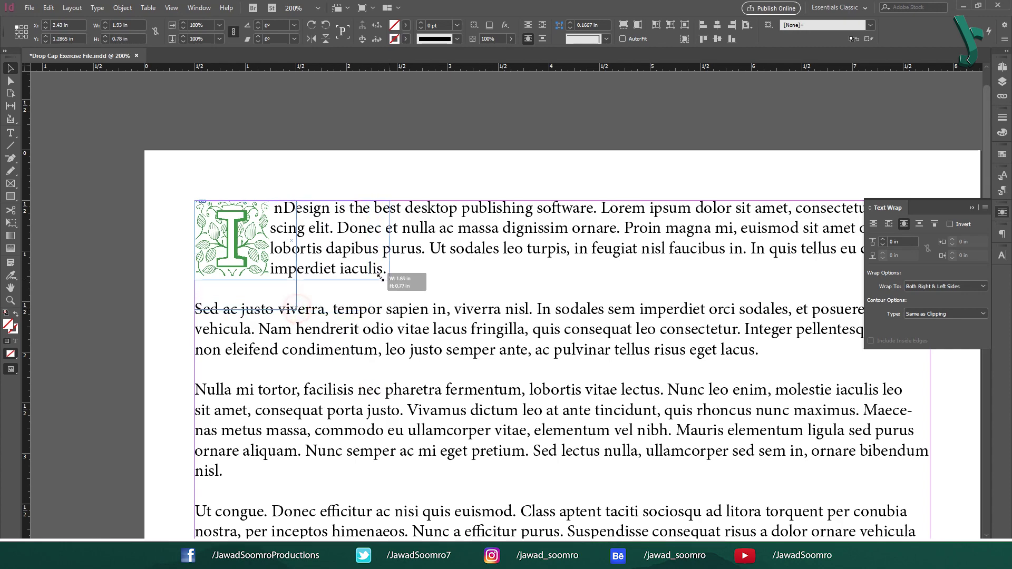
{"action": "mouse_move", "coordinate": [297, 309]}
{"action": "left_mouse_down"}
{"action": "mouse_move", "coordinate": [397, 340]}
{"action": "mouse_move", "coordinate": [283, 308]}
{"action": "left_mouse_up"}
Step: Undo the oversized stretch, returning the leafy I frame to 0.7435 in square
{"action": "key", "text": "ctrl+z"}
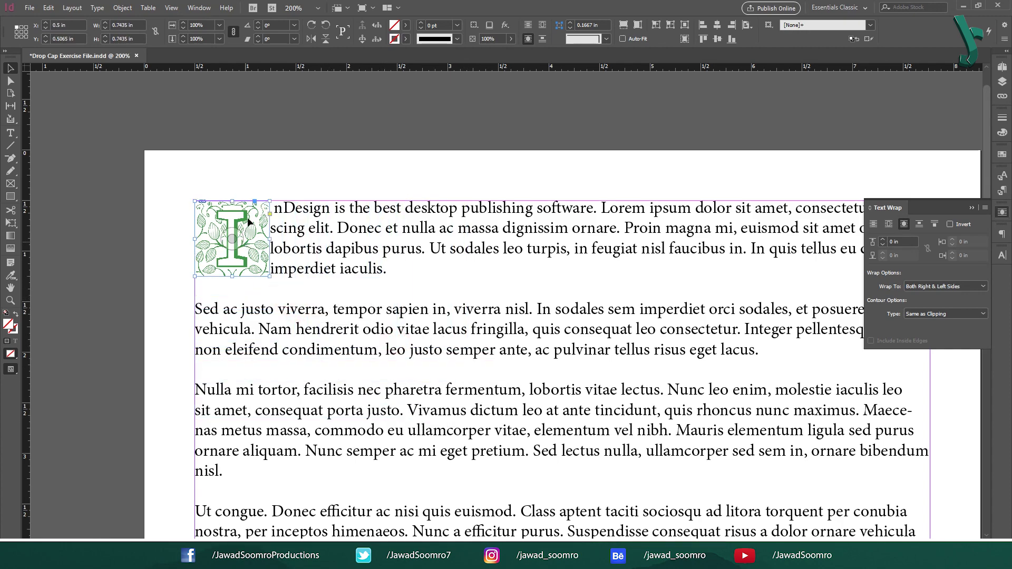
{"action": "left_click", "coordinate": [242, 239]}
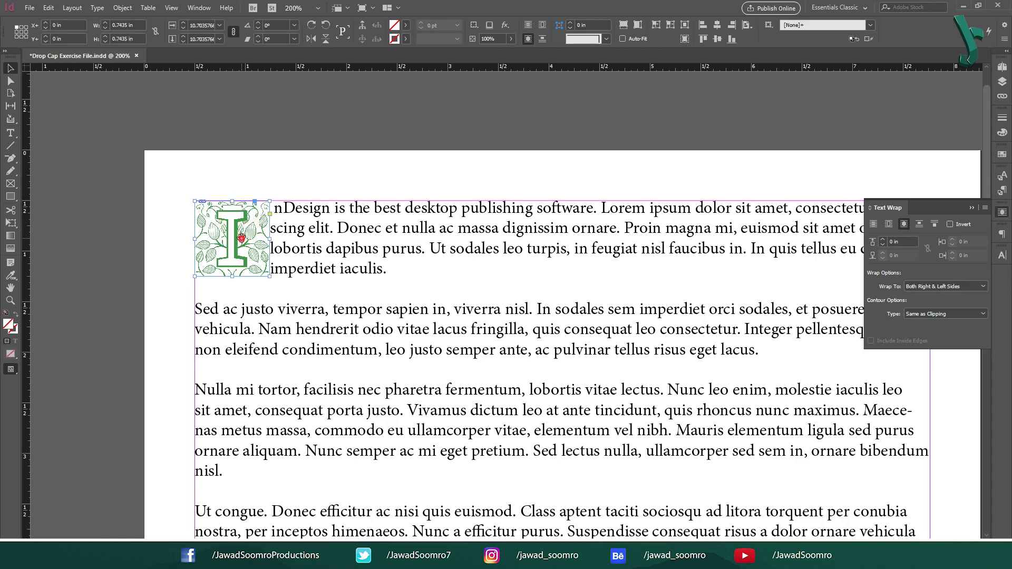
{"action": "double_click", "coordinate": [242, 239]}
{"action": "scroll", "coordinate": [167, 220], "scroll_direction": "up", "scroll_amount": 5}
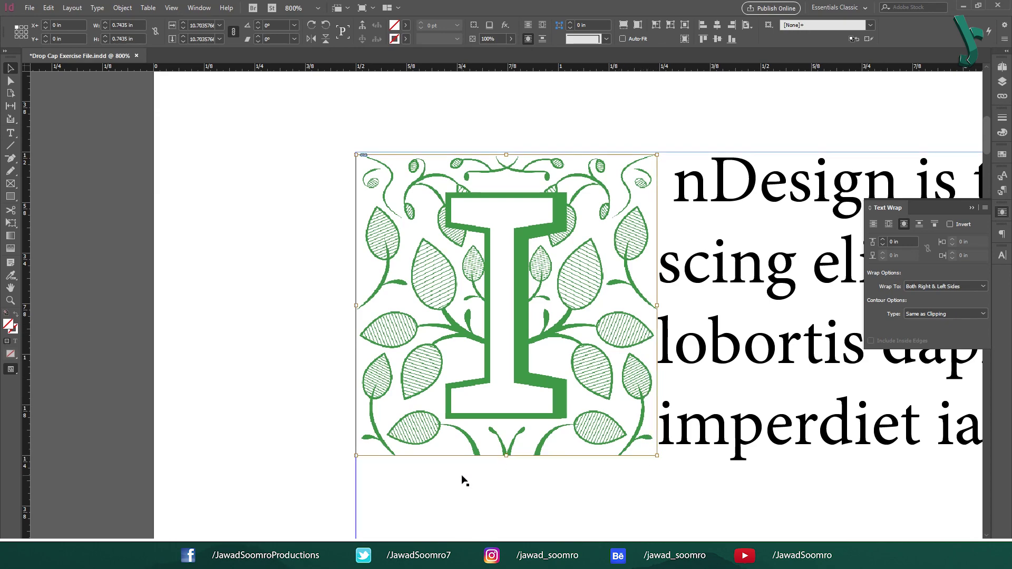
{"action": "left_click", "coordinate": [445, 233]}
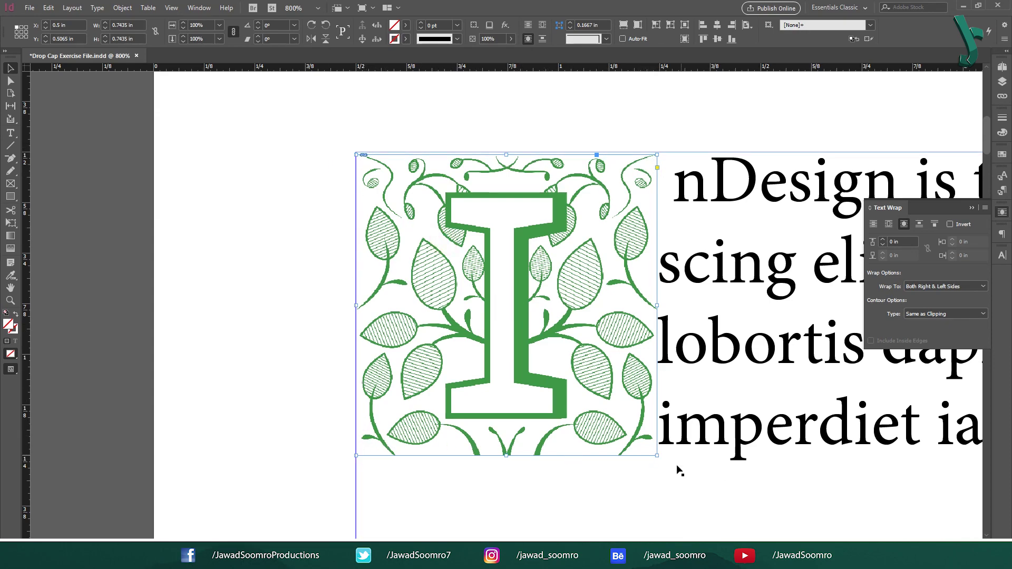
Step: Resize the leafy I frame to 0.77 in square so the full I shows
{"action": "key", "text": "ctrl+minus"}
{"action": "key", "text": "ctrl+minus"}
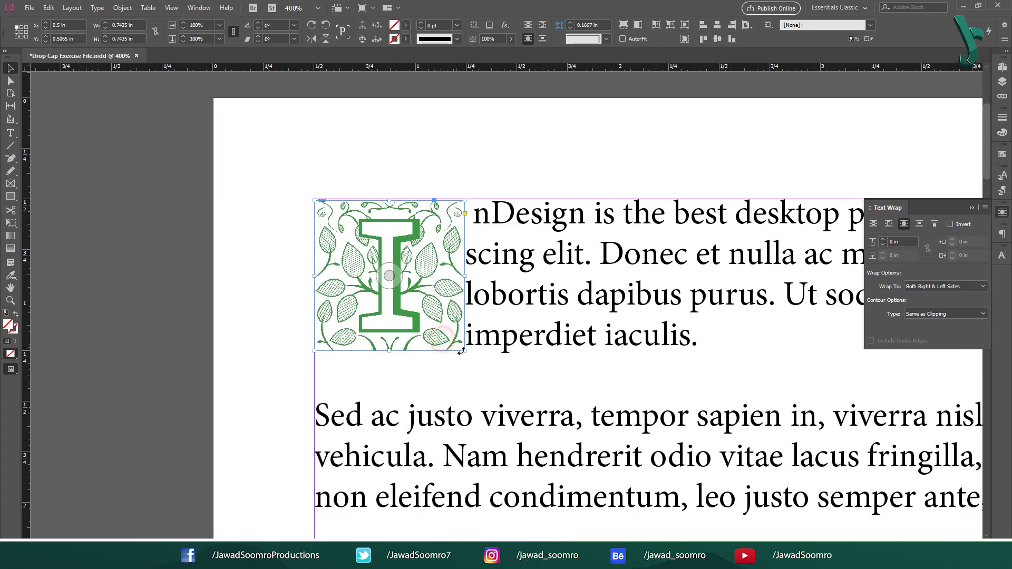
{"action": "left_click_drag", "start_coordinate": [466, 352], "coordinate": [602, 468]}
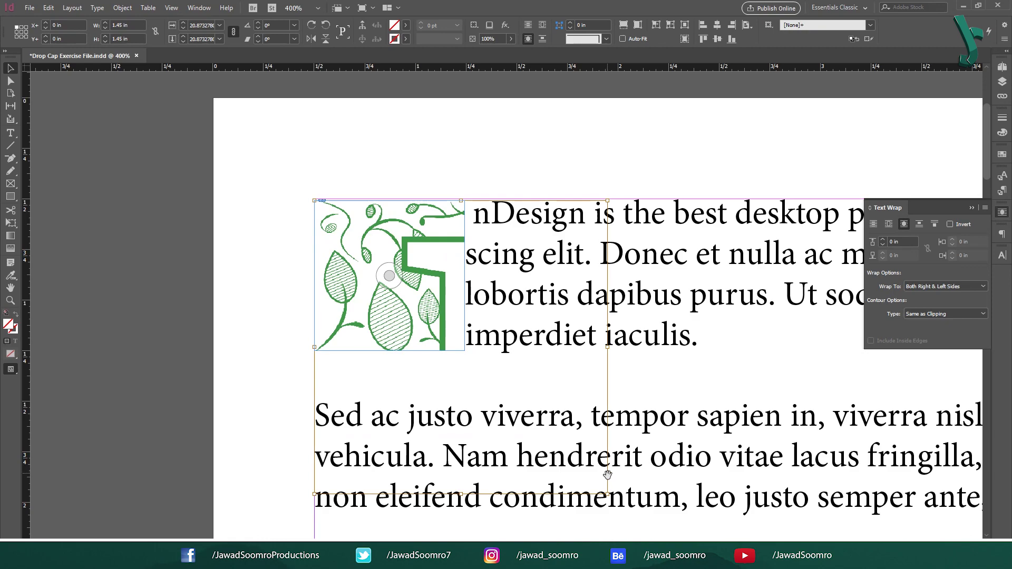
{"action": "mouse_move", "coordinate": [436, 354]}
{"action": "left_mouse_down"}
{"action": "mouse_move", "coordinate": [455, 350]}
{"action": "mouse_move", "coordinate": [400, 300]}
{"action": "mouse_move", "coordinate": [426, 300]}
{"action": "mouse_move", "coordinate": [455, 376]}
{"action": "mouse_move", "coordinate": [463, 350]}
{"action": "left_mouse_up"}
{"action": "key", "text": "ctrl+z"}
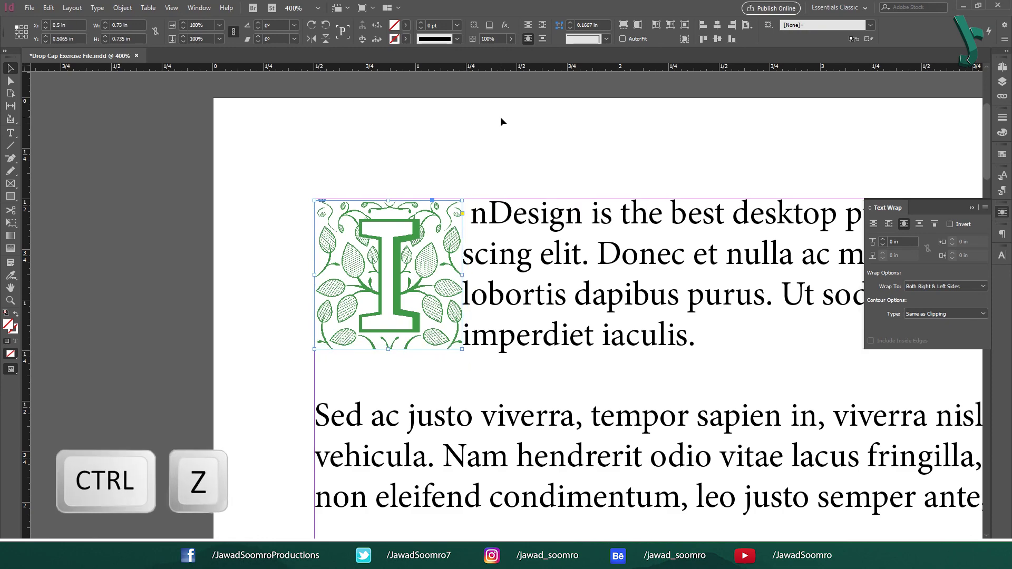
{"action": "left_click", "coordinate": [502, 107]}
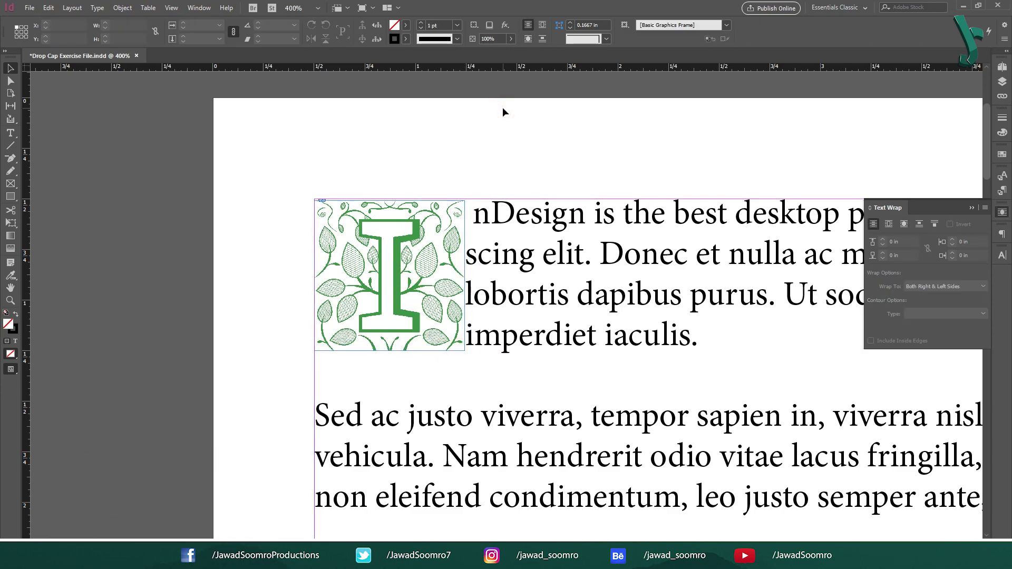
{"action": "key", "text": "ctrl+z"}
{"action": "mouse_move", "coordinate": [439, 233]}
{"action": "left_mouse_down"}
{"action": "mouse_move", "coordinate": [466, 351]}
{"action": "mouse_move", "coordinate": [530, 418]}
{"action": "mouse_move", "coordinate": [441, 326]}
{"action": "mouse_move", "coordinate": [460, 357]}
{"action": "left_mouse_up"}
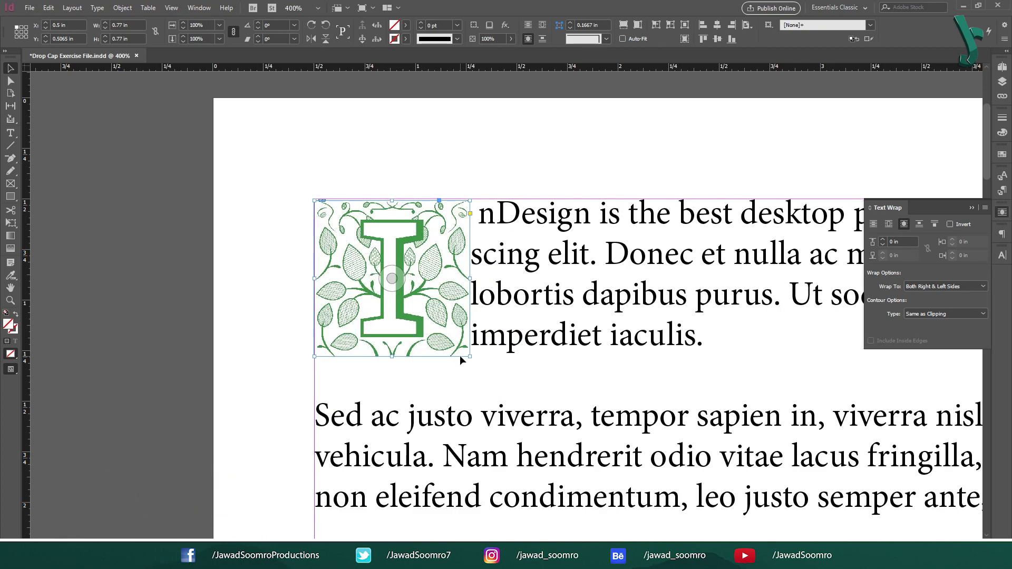
Step: Apply a bounding-box wrap to the main text frame and reposition it beside the image
{"action": "left_click", "coordinate": [508, 368]}
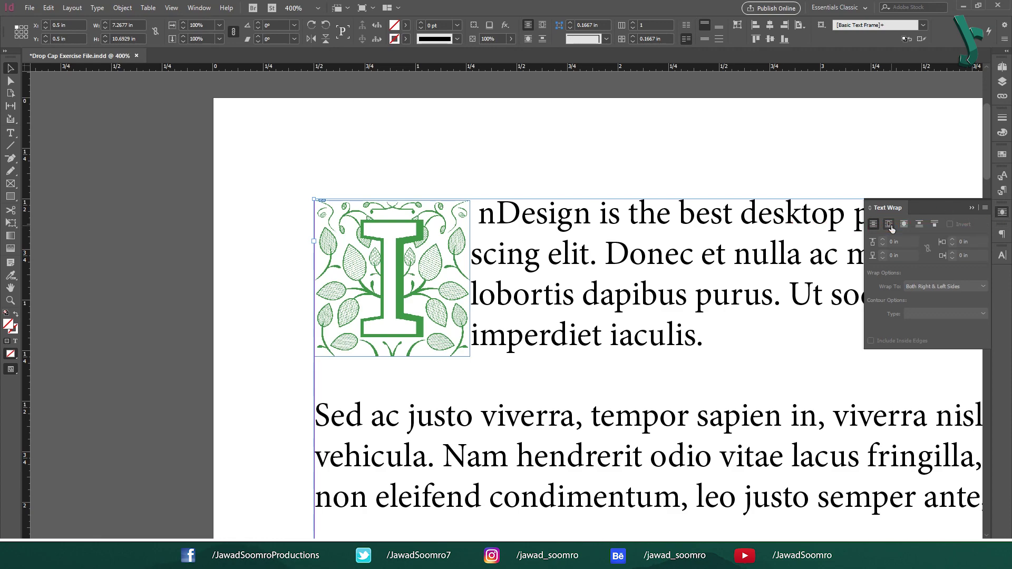
{"action": "left_click", "coordinate": [890, 225]}
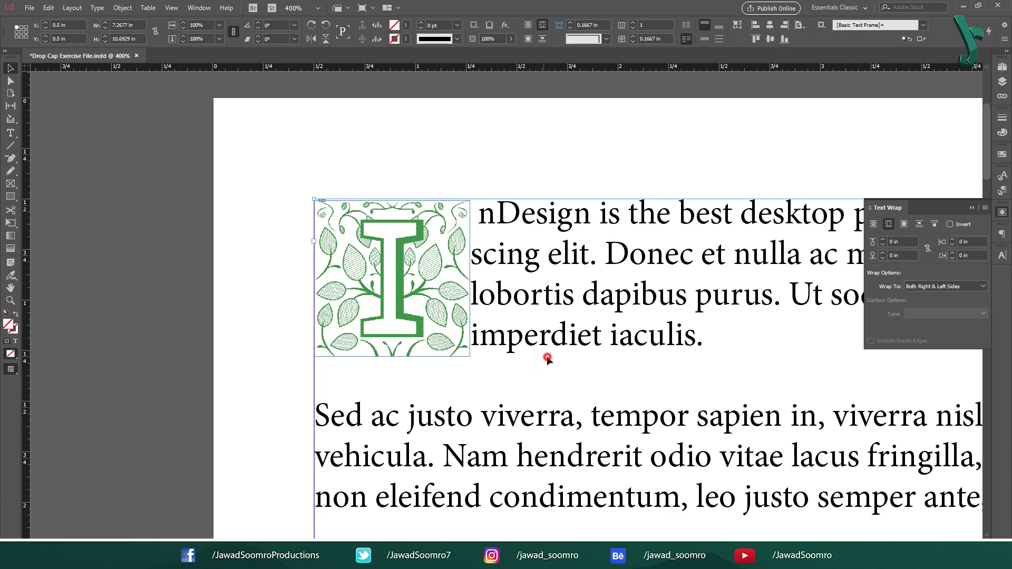
{"action": "mouse_move", "coordinate": [549, 285]}
{"action": "left_mouse_down"}
{"action": "mouse_move", "coordinate": [646, 226]}
{"action": "mouse_move", "coordinate": [548, 296]}
{"action": "left_mouse_up"}
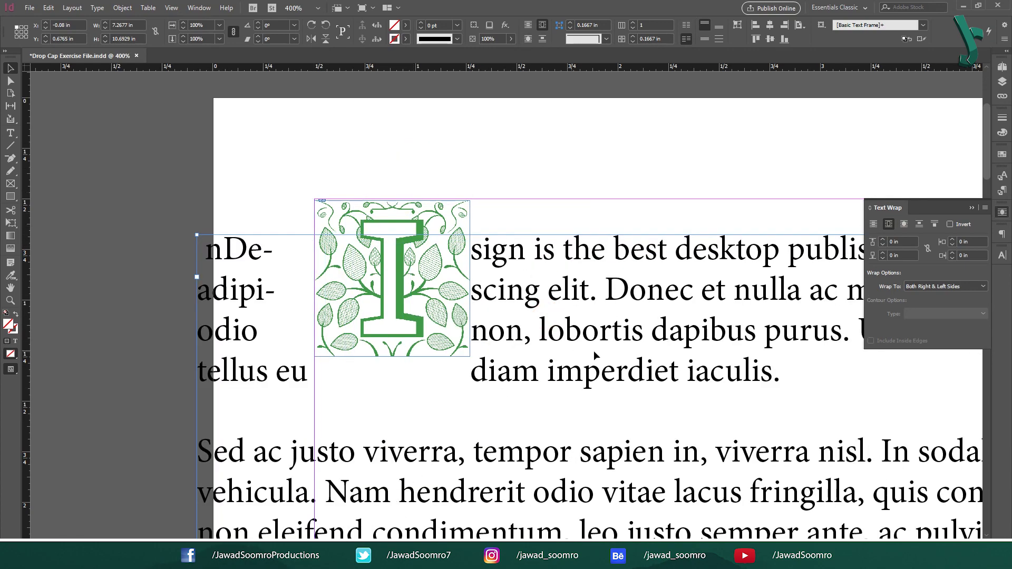
{"action": "left_click_drag", "start_coordinate": [596, 353], "coordinate": [483, 303]}
{"action": "mouse_move", "coordinate": [398, 265]}
{"action": "left_mouse_down"}
{"action": "mouse_move", "coordinate": [651, 290]}
{"action": "mouse_move", "coordinate": [571, 247]}
{"action": "left_mouse_up"}
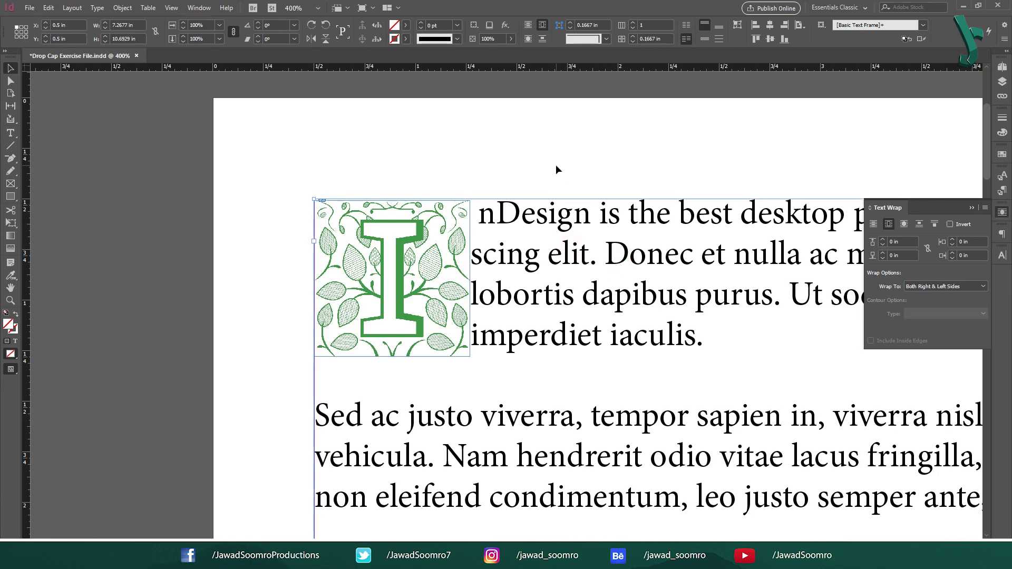
Step: Delete the stray space before 'nDesign' so the first line meets the leafy I
{"action": "left_click", "coordinate": [555, 166]}
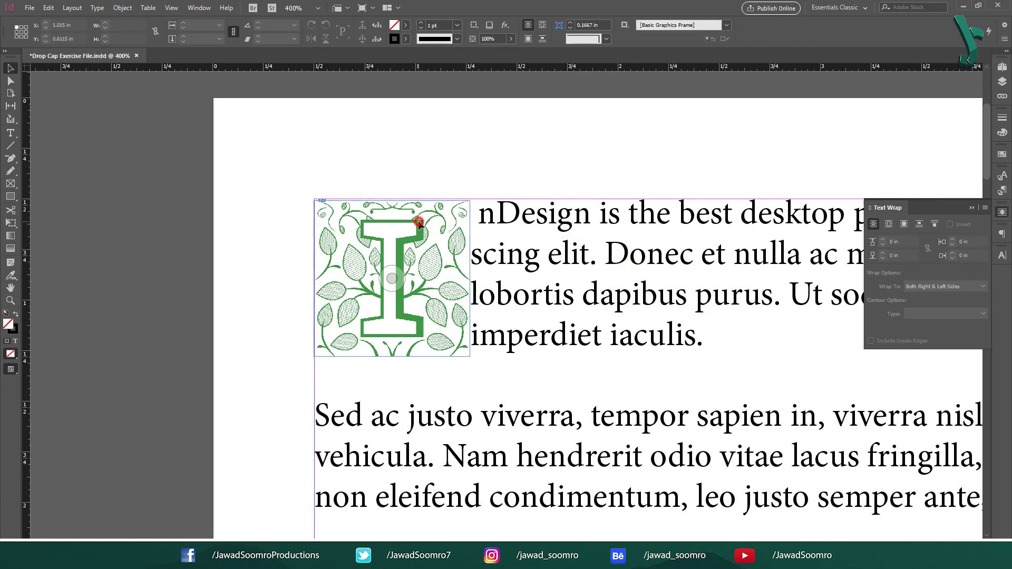
{"action": "left_click", "coordinate": [463, 201]}
{"action": "left_click", "coordinate": [536, 244]}
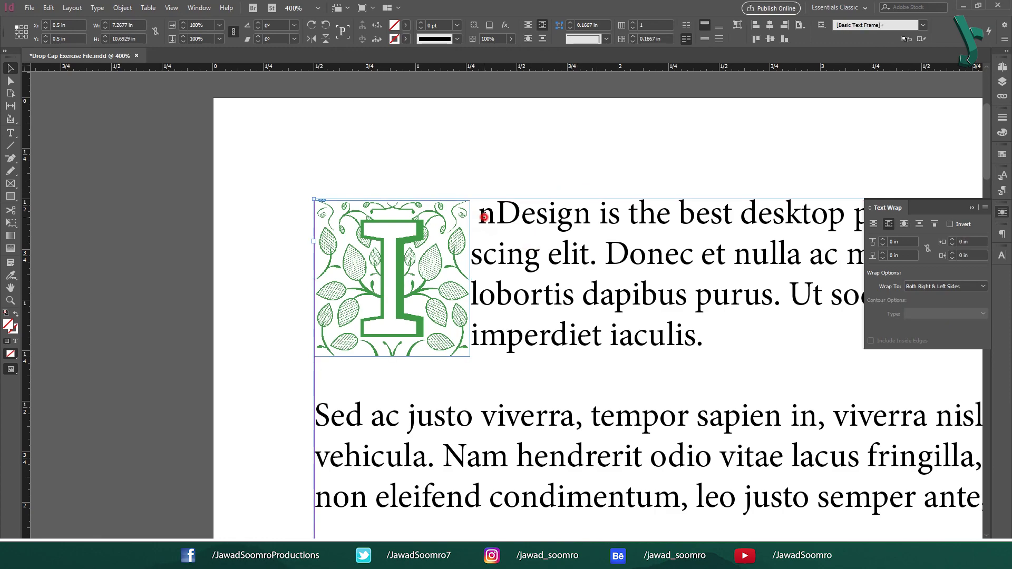
{"action": "double_click", "coordinate": [481, 216]}
{"action": "key", "text": "shift+Left"}
{"action": "key", "text": "BackSpace"}
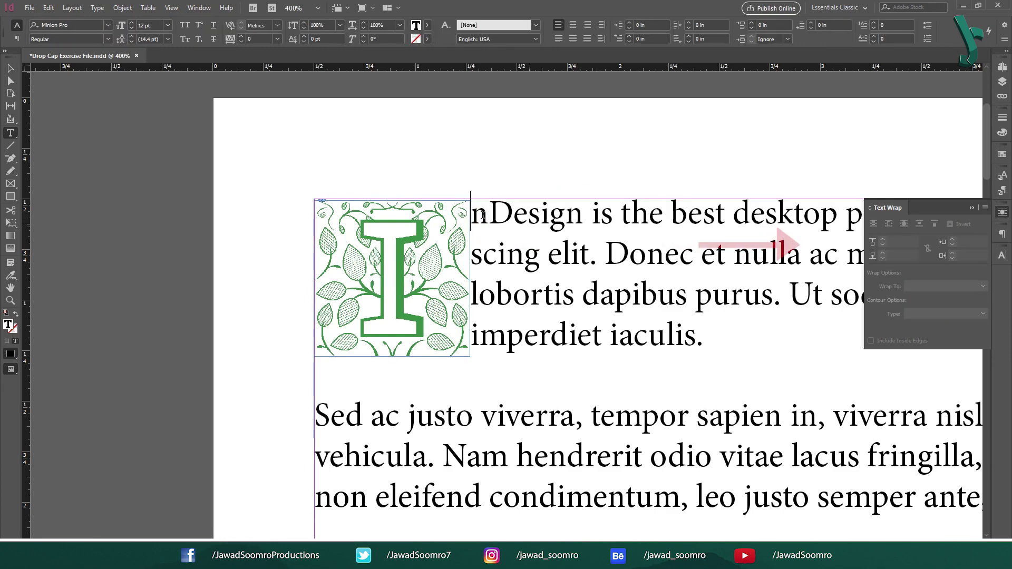
{"action": "key", "text": "Escape"}
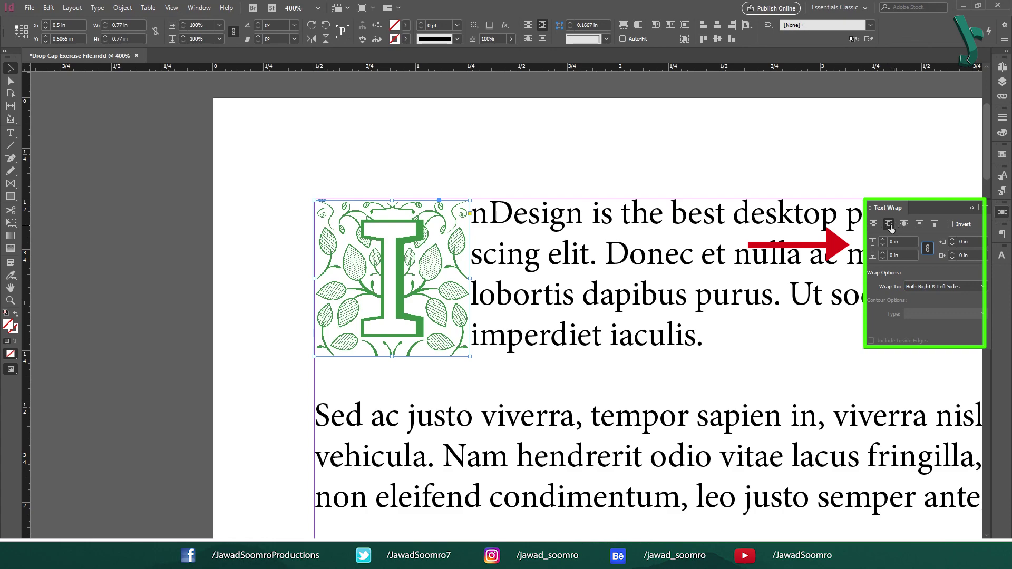
Step: Step the leafy I's wrap offsets up toward 0.375 in and toggle the Make All Settings Same chain
{"action": "left_click", "coordinate": [903, 243]}
{"action": "key", "text": "Tab"}
{"action": "key", "text": "Tab"}
{"action": "left_click", "coordinate": [977, 252]}
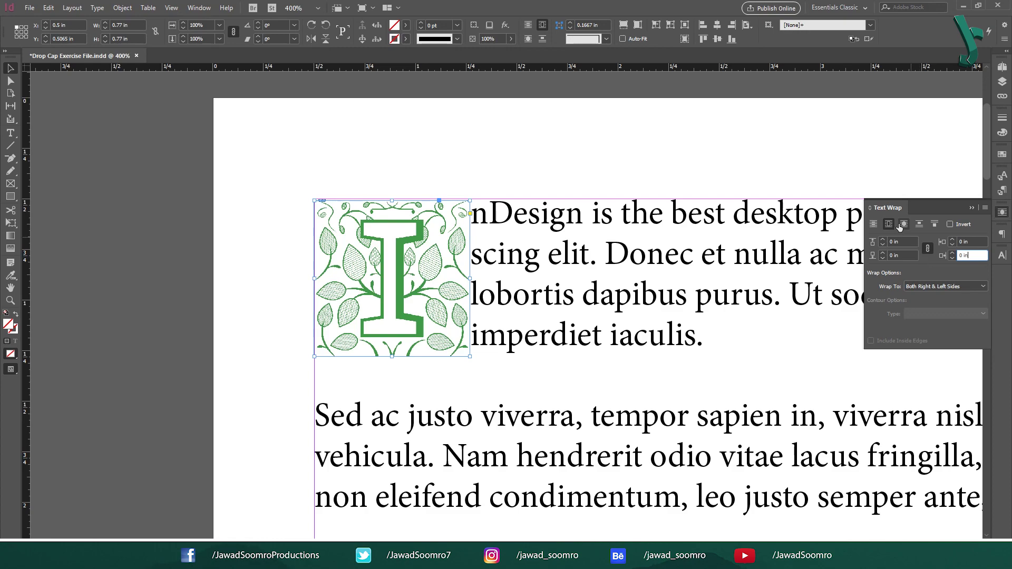
{"action": "left_click", "coordinate": [912, 242]}
{"action": "key", "text": "Up"}
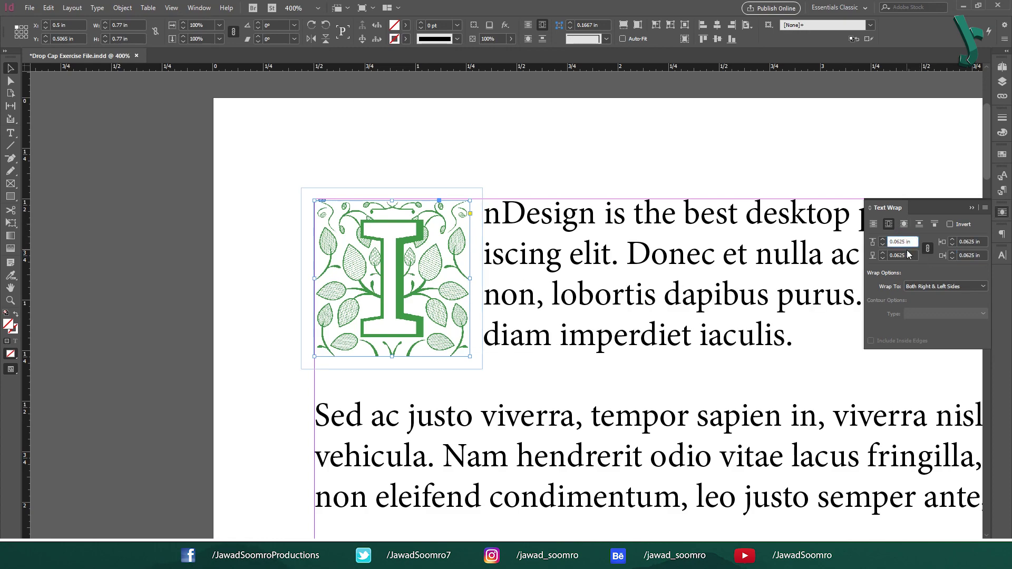
{"action": "key", "text": "Up"}
{"action": "key", "text": "Up"}
{"action": "key", "text": "Up"}
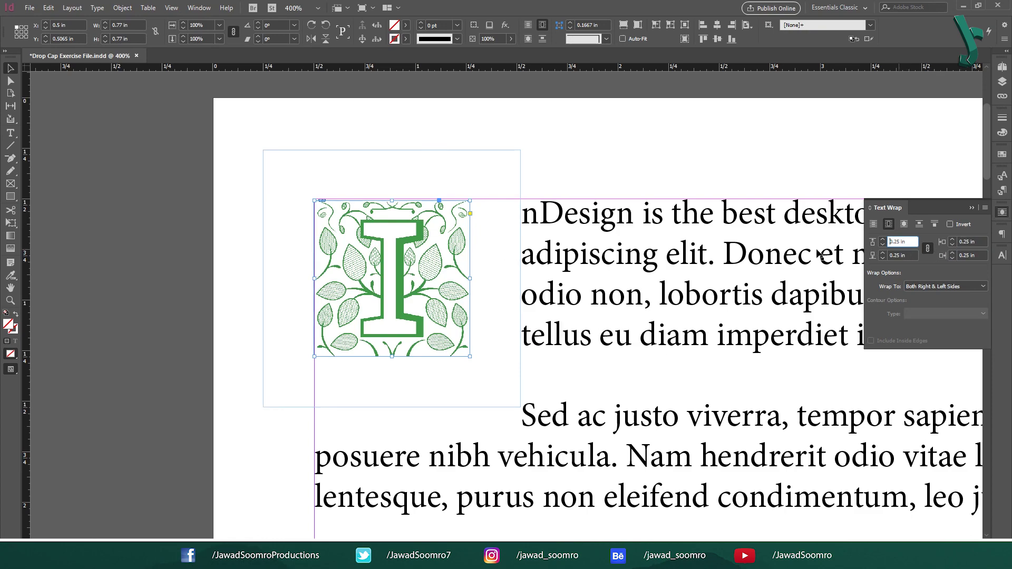
{"action": "key", "text": "Up"}
{"action": "key", "text": "Up"}
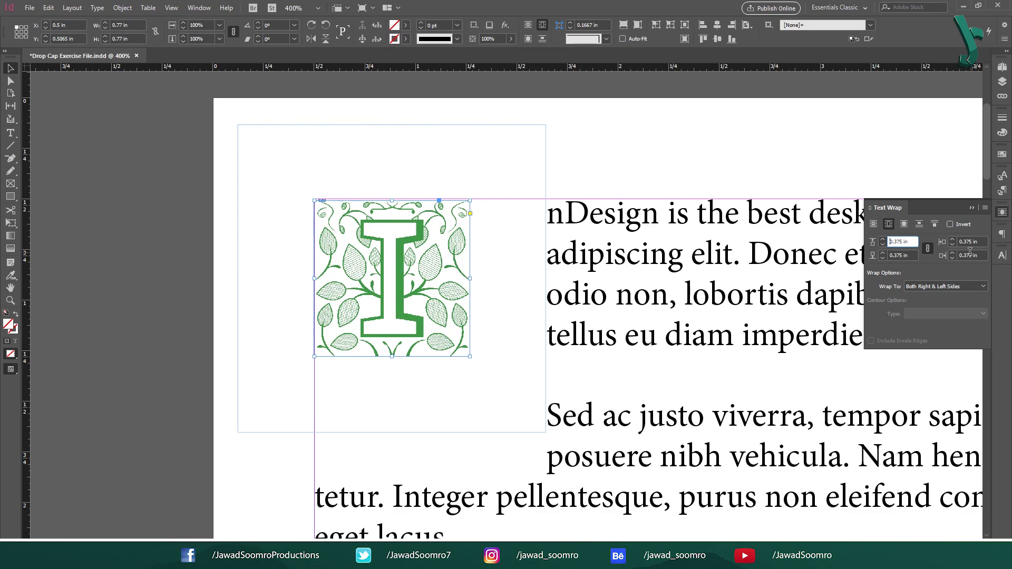
{"action": "left_click", "coordinate": [930, 249]}
{"action": "type", "text": "0"}
Step: Try wrap offsets from 0.125 in up to 0.375 in and back down, settling at 0.125 in
{"action": "left_click", "coordinate": [927, 249]}
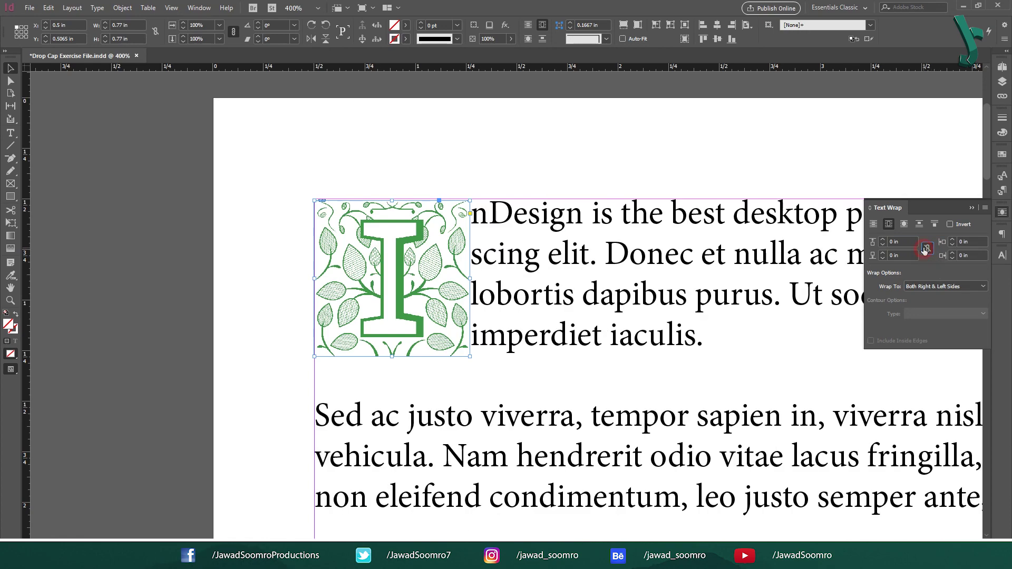
{"action": "left_click", "coordinate": [905, 243]}
{"action": "type", "text": "0.125"}
{"action": "key", "text": "Return"}
{"action": "key", "text": "Up"}
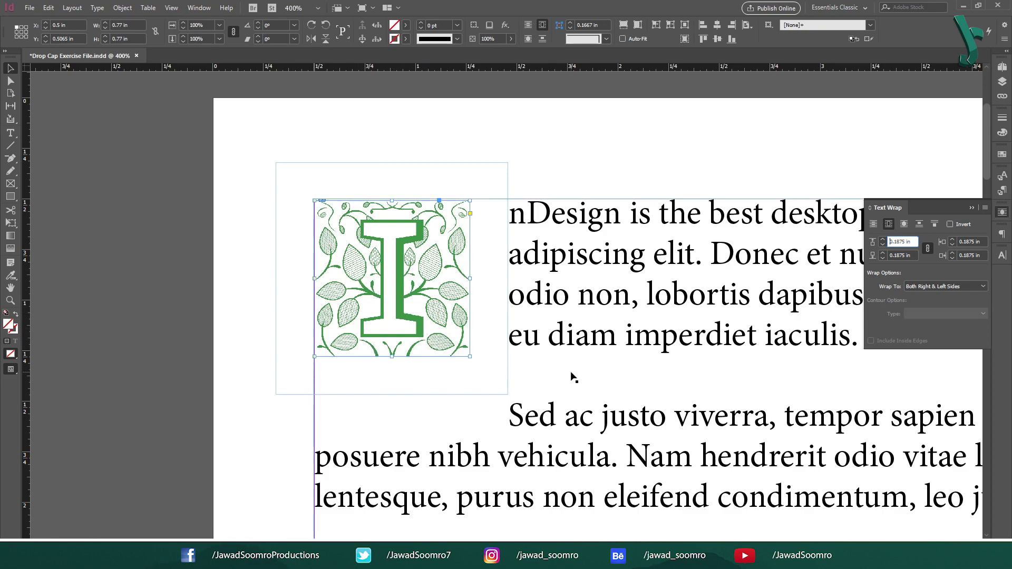
{"action": "key", "text": "Up"}
{"action": "key", "text": "Up"}
{"action": "key", "text": "Up"}
{"action": "key", "text": "Up"}
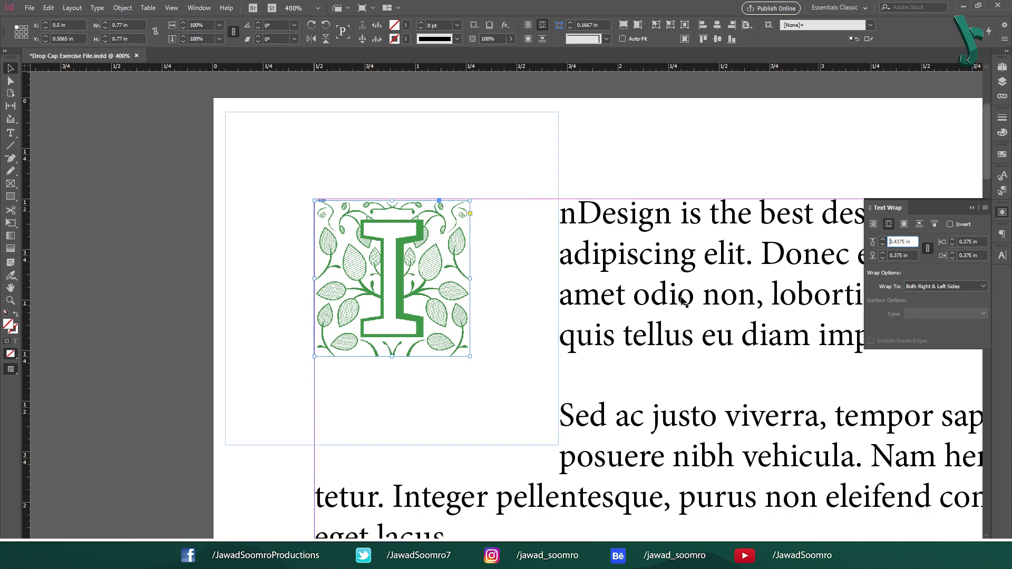
{"action": "key", "text": "Down"}
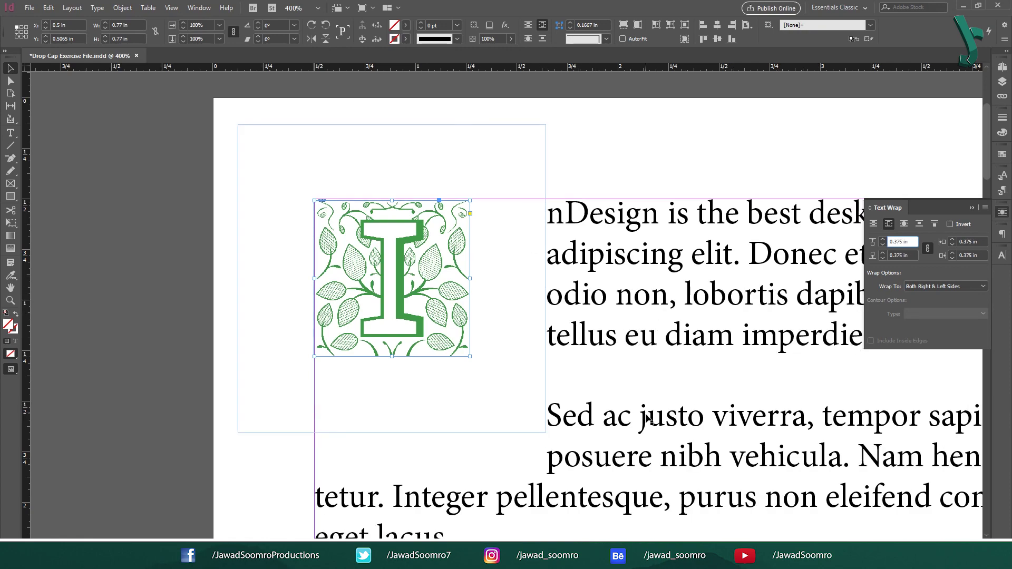
{"action": "key", "text": "Down"}
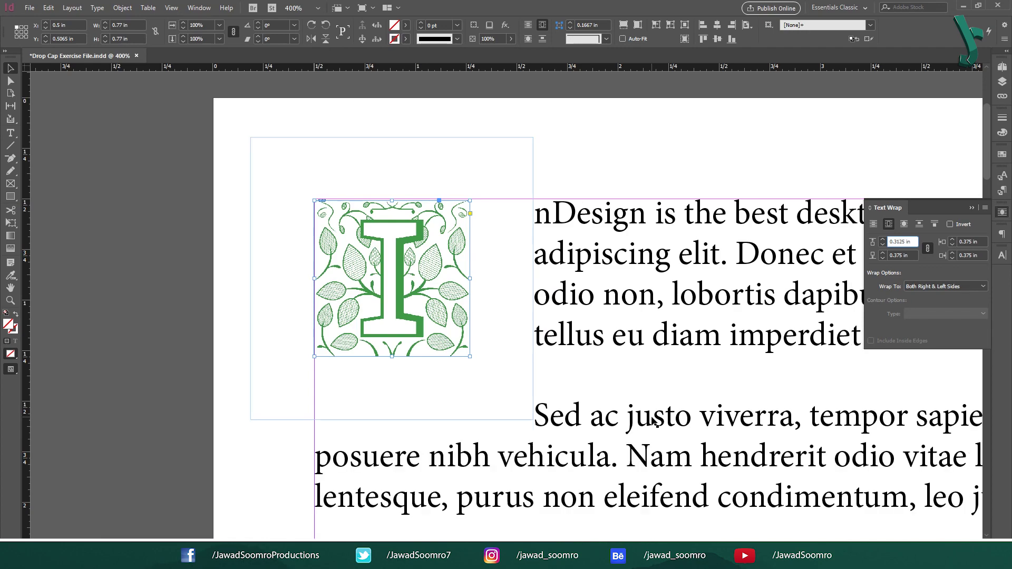
{"action": "key", "text": "Down"}
{"action": "key", "text": "Down"}
{"action": "key", "text": "Down"}
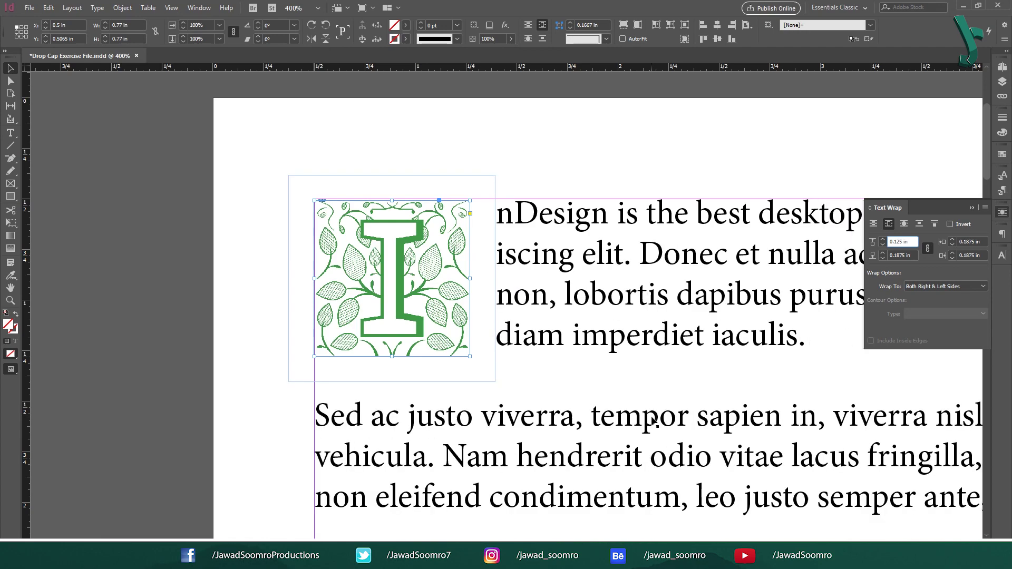
{"action": "key", "text": "Down"}
{"action": "key", "text": "Down"}
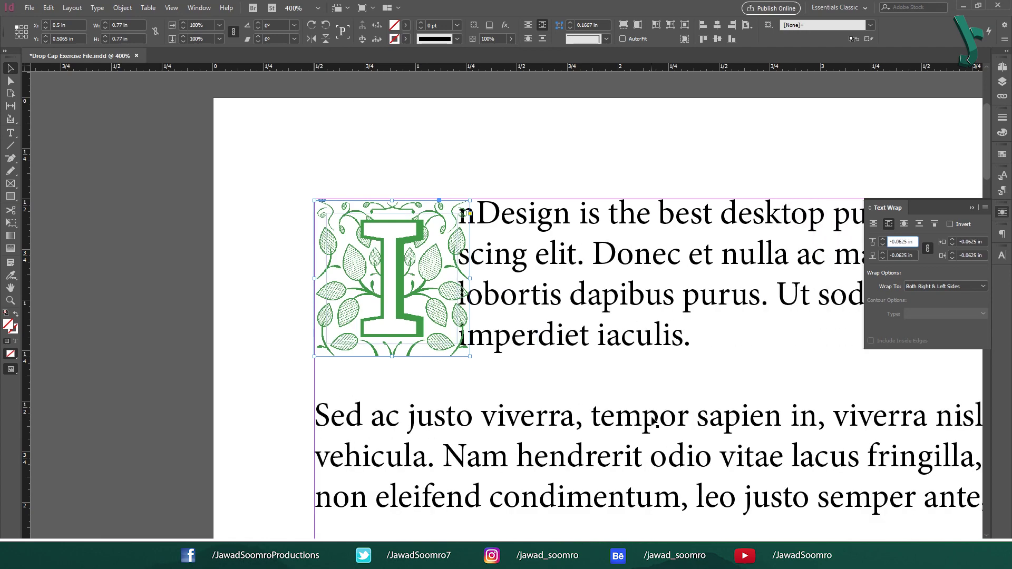
{"action": "key", "text": "Up"}
{"action": "key", "text": "Up"}
{"action": "key", "text": "Up"}
{"action": "key", "text": "Up"}
{"action": "key", "text": "Up"}
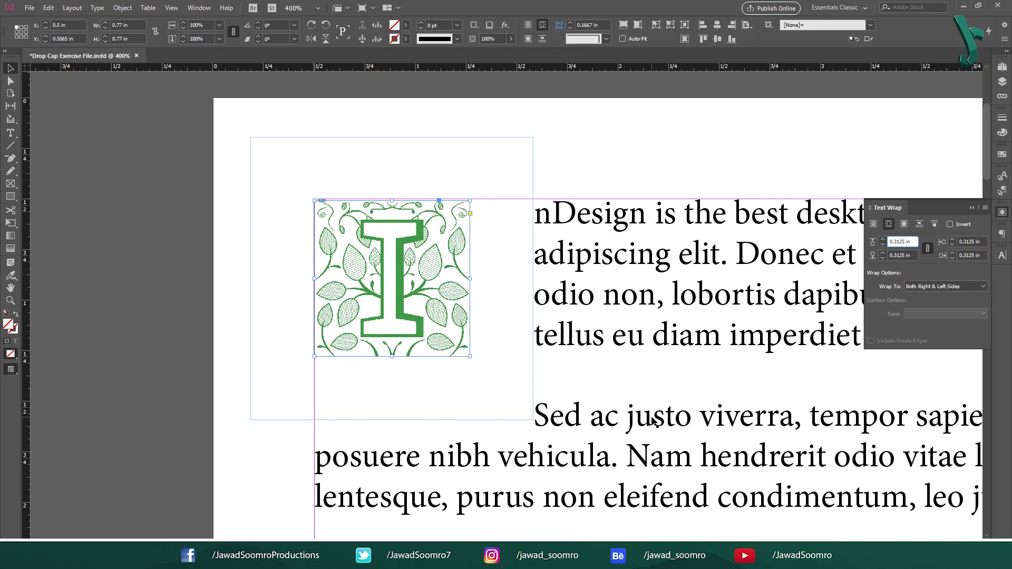
{"action": "key", "text": "Down"}
{"action": "key", "text": "Down"}
{"action": "key", "text": "Down"}
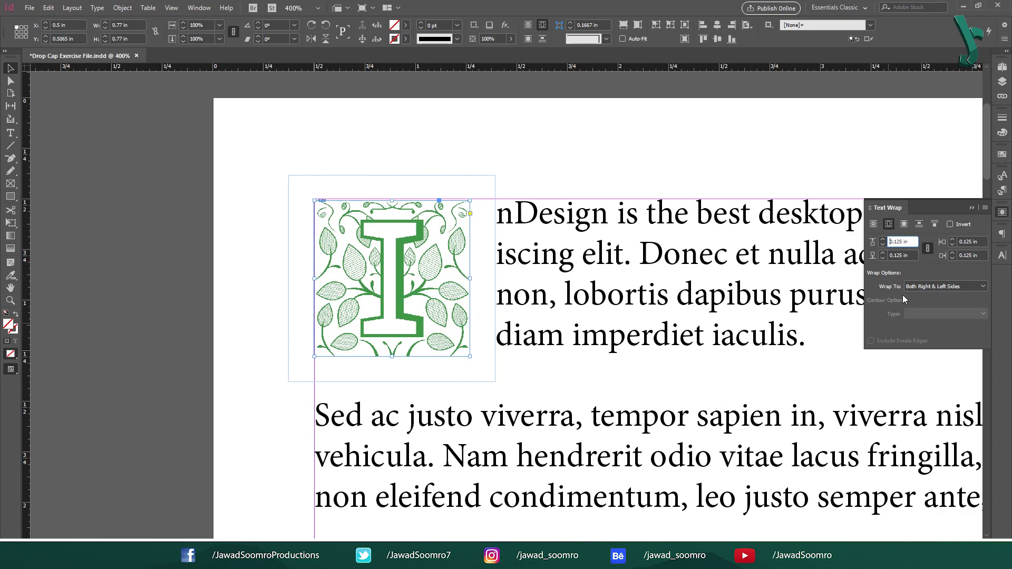
{"action": "key", "text": "Down"}
{"action": "key", "text": "Up"}
{"action": "left_click", "coordinate": [928, 249]}
Step: Set wrap offsets to 1 in top, left and right and 0 in bottom, then zoom out to 150%
{"action": "left_click", "coordinate": [912, 242]}
{"action": "double_click", "coordinate": [915, 244]}
{"action": "type", "text": "1"}
{"action": "left_click", "coordinate": [983, 242]}
{"action": "type", "text": "1"}
{"action": "left_click", "coordinate": [982, 256]}
{"action": "type", "text": "1"}
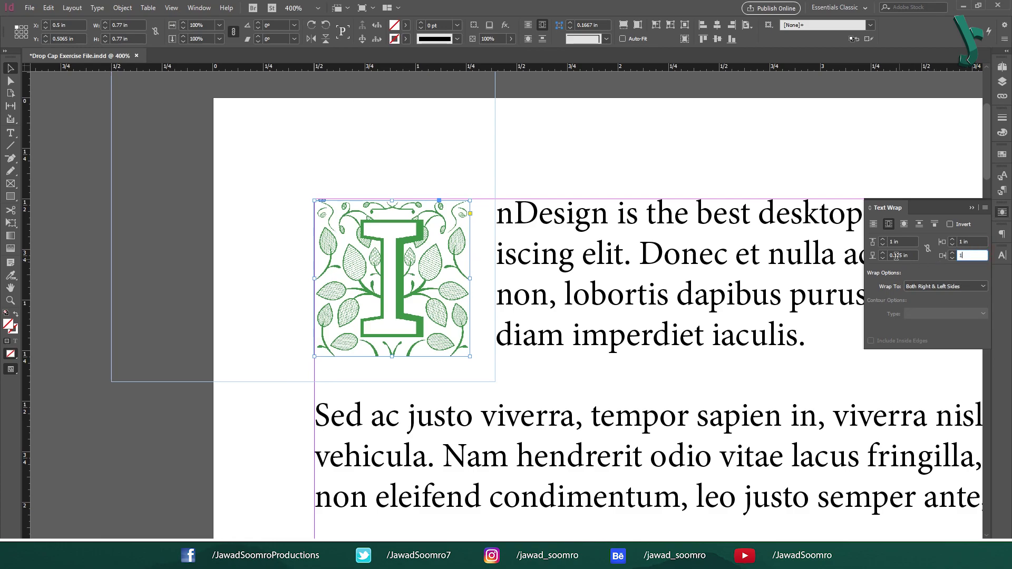
{"action": "left_click", "coordinate": [908, 253]}
{"action": "type", "text": "0"}
{"action": "key", "text": "Return"}
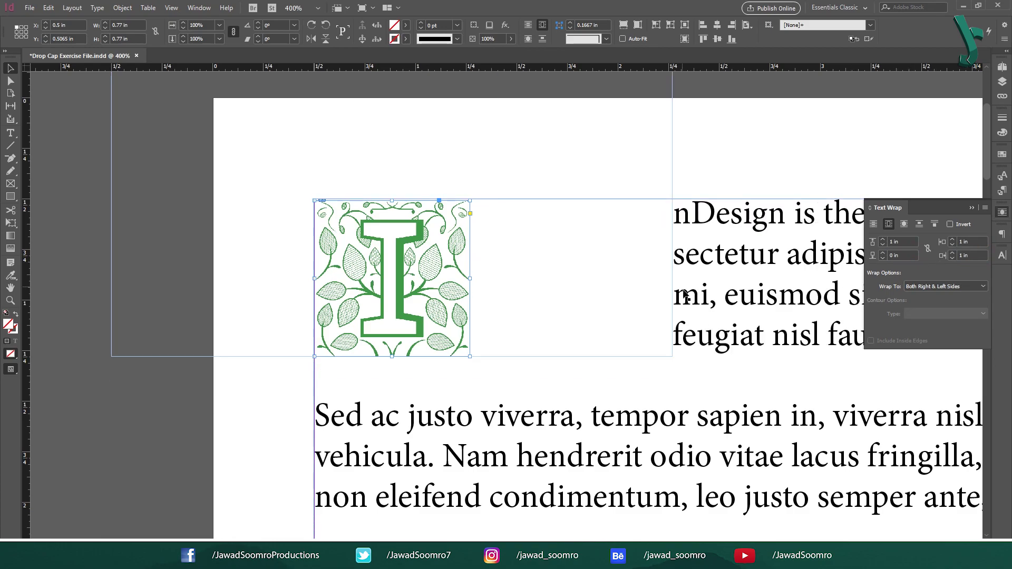
{"action": "key", "text": "ctrl+minus"}
{"action": "key", "text": "ctrl+minus"}
{"action": "key", "text": "ctrl+minus"}
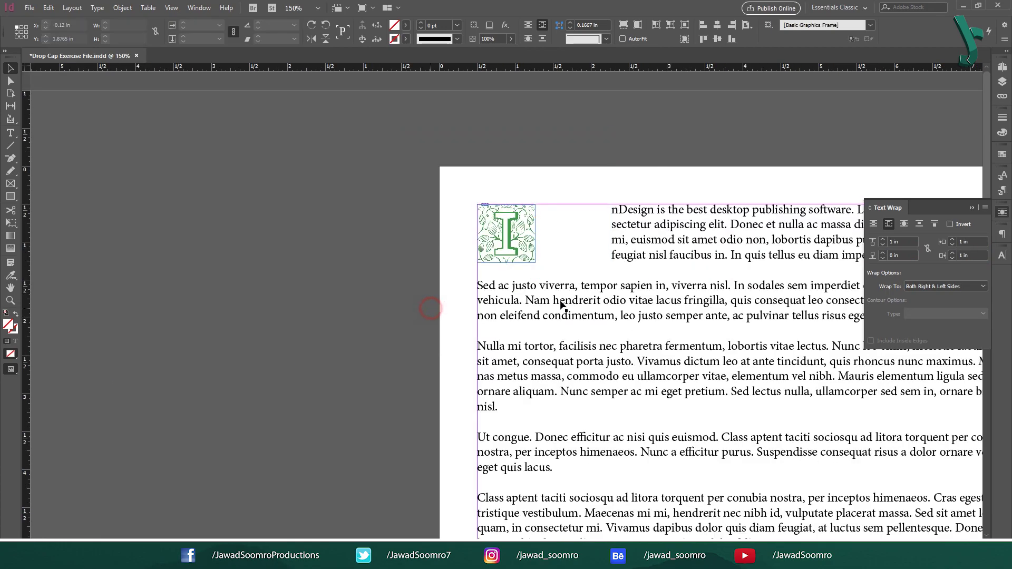
Step: Select the leafy I image and link all four wrap offsets to 1 in
{"action": "left_click", "coordinate": [657, 270]}
{"action": "scroll", "coordinate": [402, 285], "scroll_direction": "right", "scroll_amount": 2}
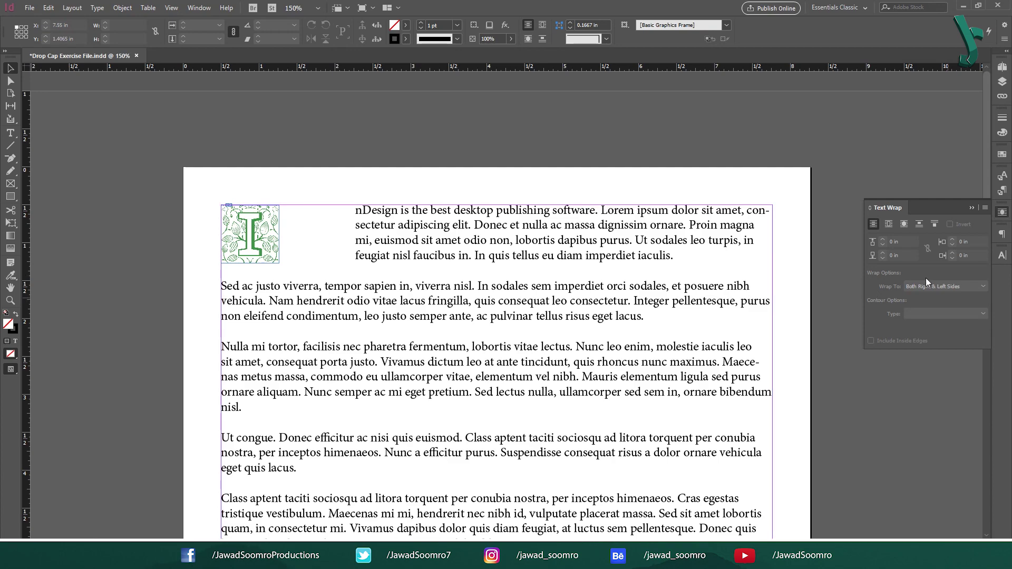
{"action": "left_click", "coordinate": [258, 228]}
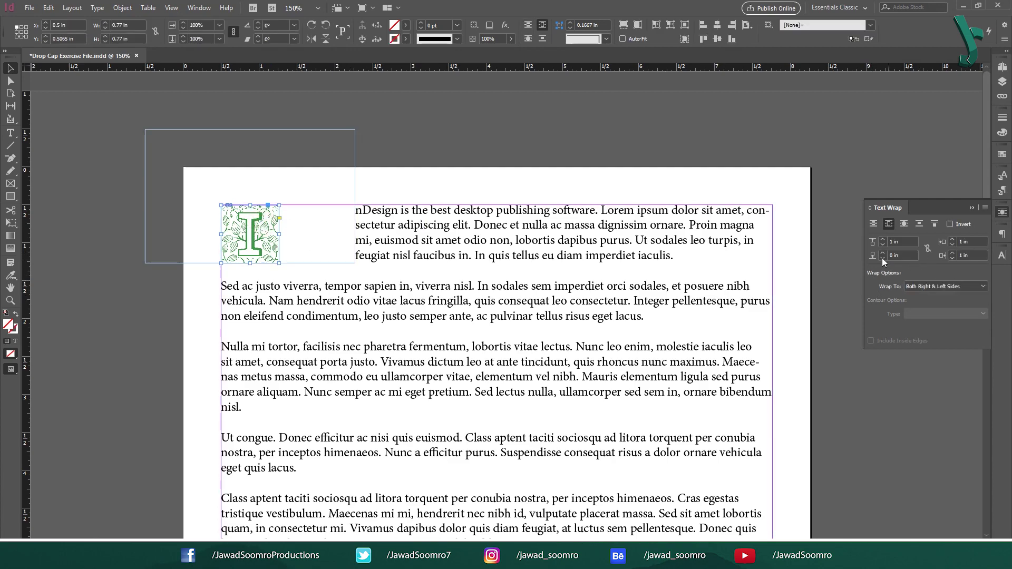
{"action": "left_click", "coordinate": [928, 249]}
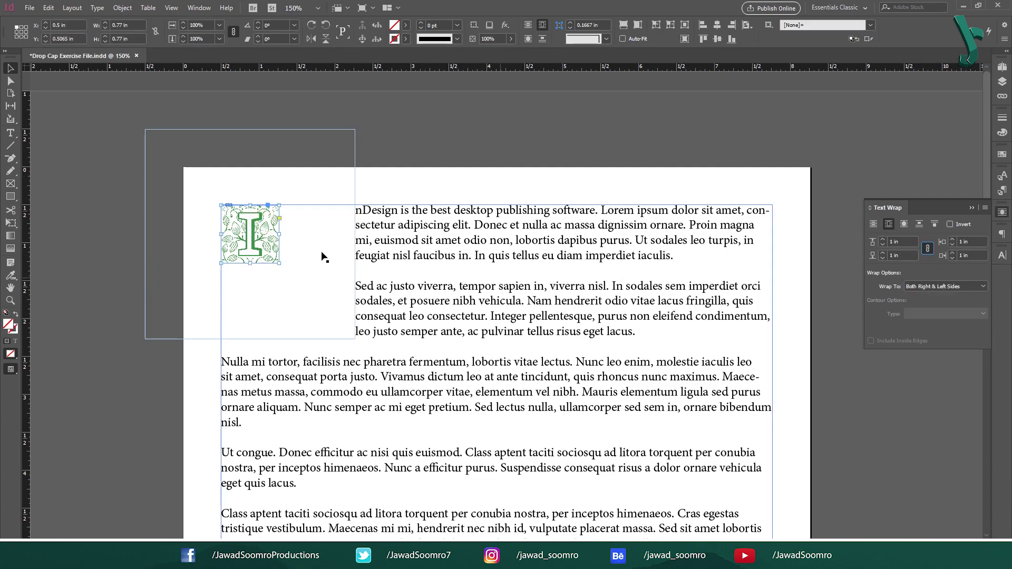
Step: Enlarge the image frame to 1.75 in square, then shrink it back to the picture
{"action": "left_click", "coordinate": [483, 128]}
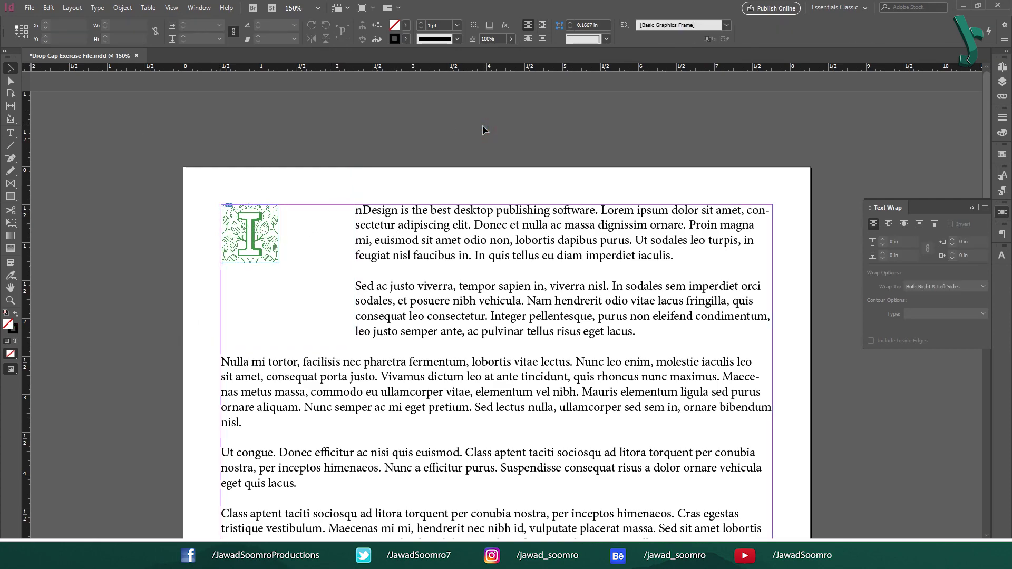
{"action": "left_click", "coordinate": [255, 232]}
{"action": "left_click_drag", "start_coordinate": [280, 263], "coordinate": [353, 338]}
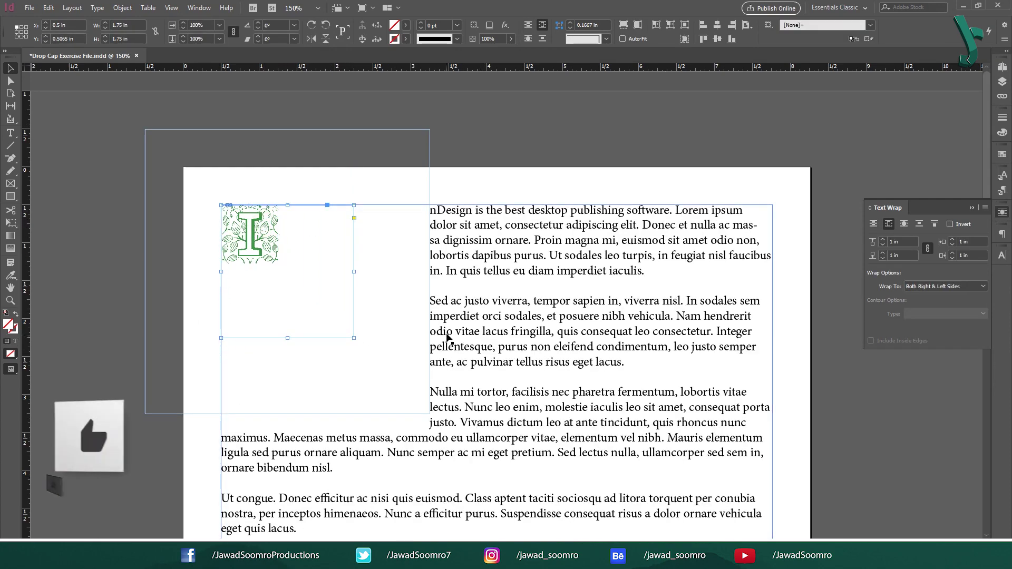
{"action": "left_click", "coordinate": [445, 140]}
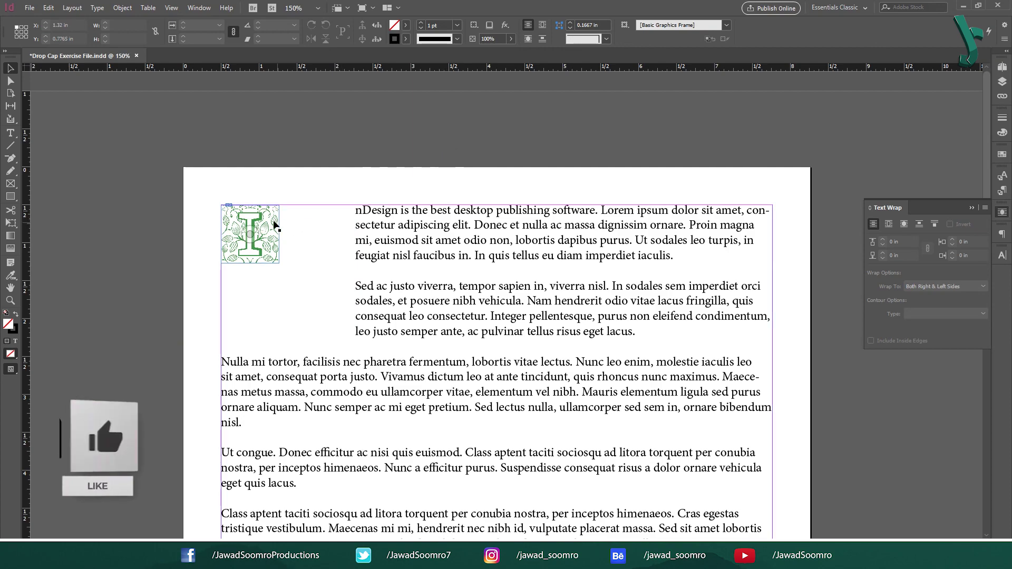
{"action": "left_click_drag", "start_coordinate": [146, 131], "coordinate": [290, 274]}
{"action": "left_click", "coordinate": [408, 150]}
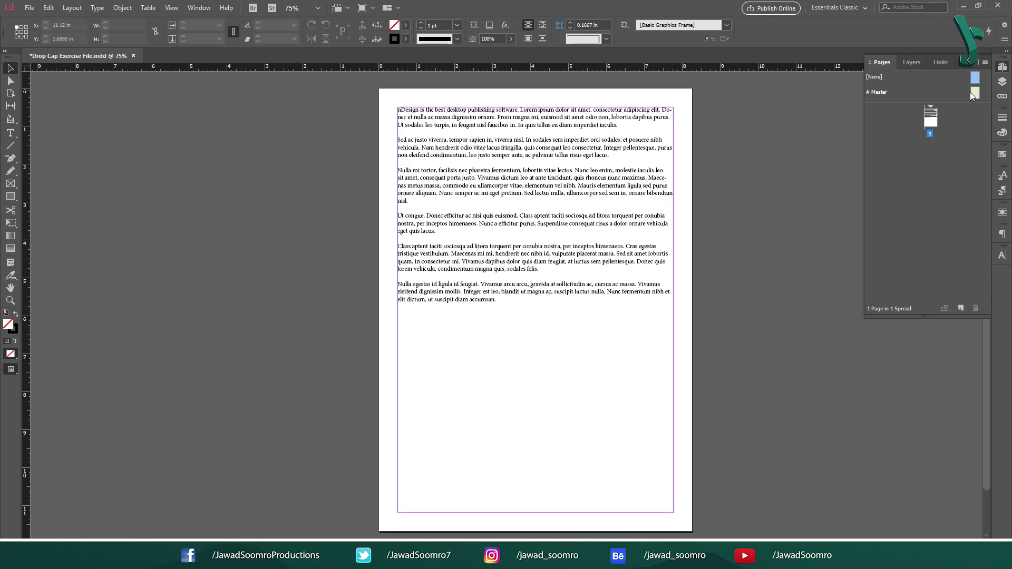
Step: Drag the A-Master thumbnail onto page 1 for a light green background
{"action": "left_click_drag", "start_coordinate": [972, 93], "coordinate": [931, 123]}
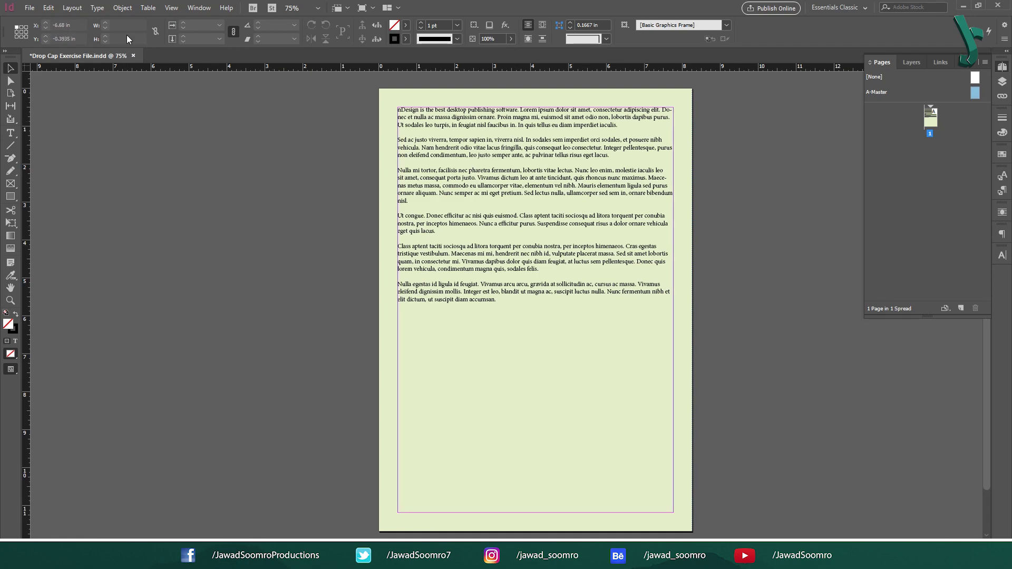
Step: Place Beautiful I-01-01.jpg at the top-left of the text frame
{"action": "left_click", "coordinate": [30, 8]}
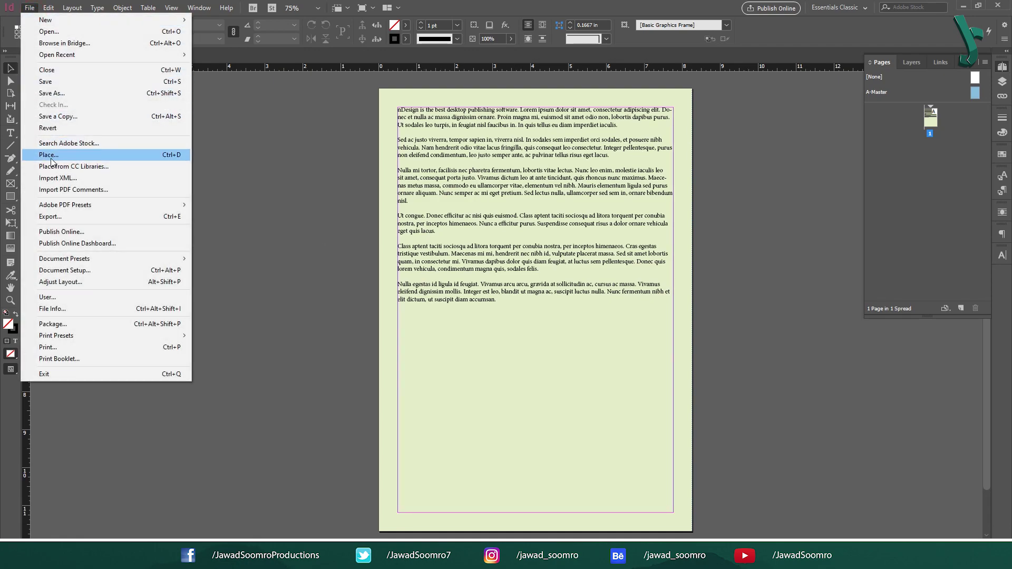
{"action": "left_click", "coordinate": [169, 156]}
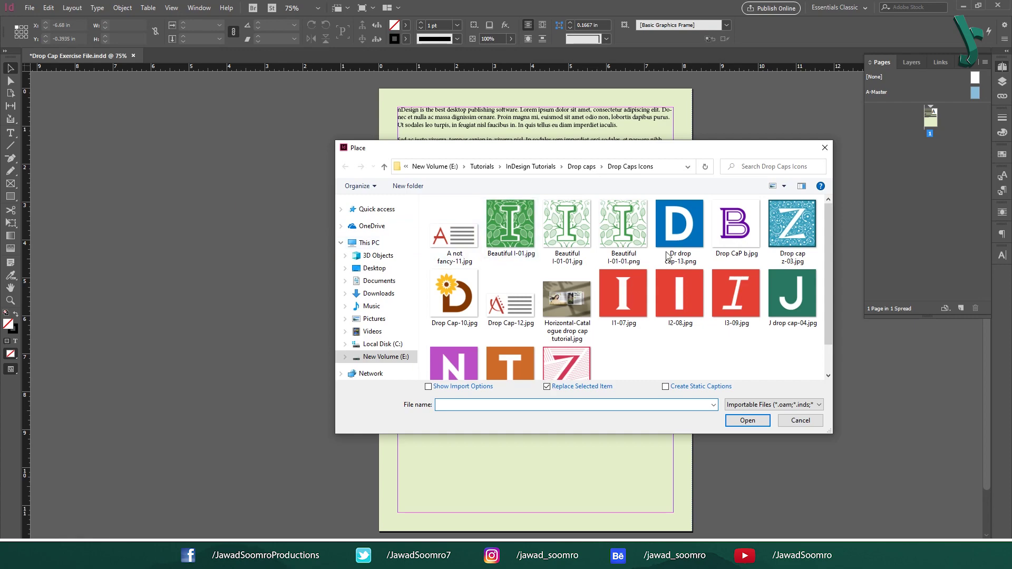
{"action": "left_click", "coordinate": [586, 240]}
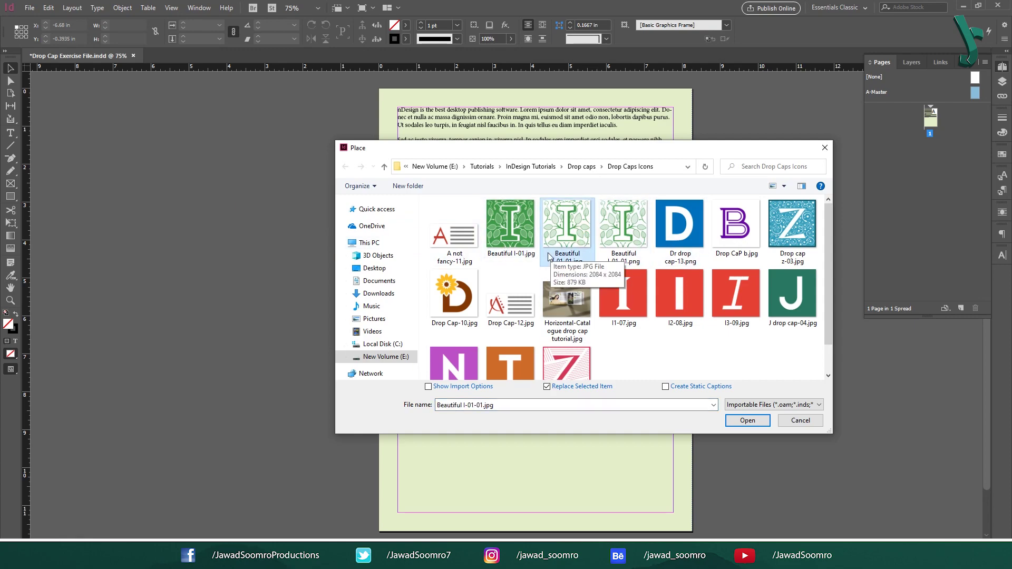
{"action": "left_click", "coordinate": [760, 421]}
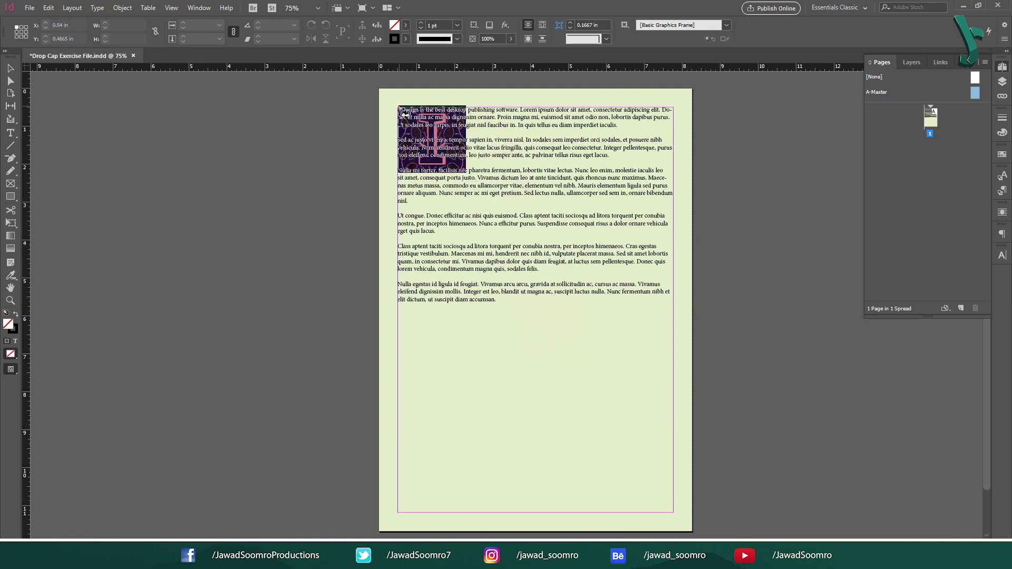
{"action": "left_click", "coordinate": [400, 108]}
Step: Apply bounding-box text wrap to the leafy I and slightly enlarge its frame
{"action": "left_click", "coordinate": [1002, 212]}
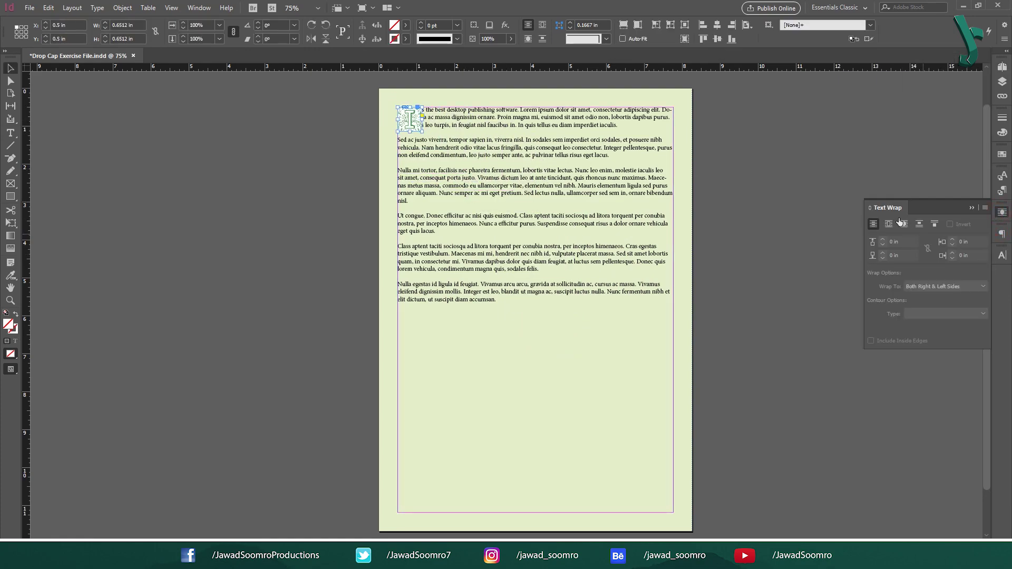
{"action": "left_click", "coordinate": [888, 224]}
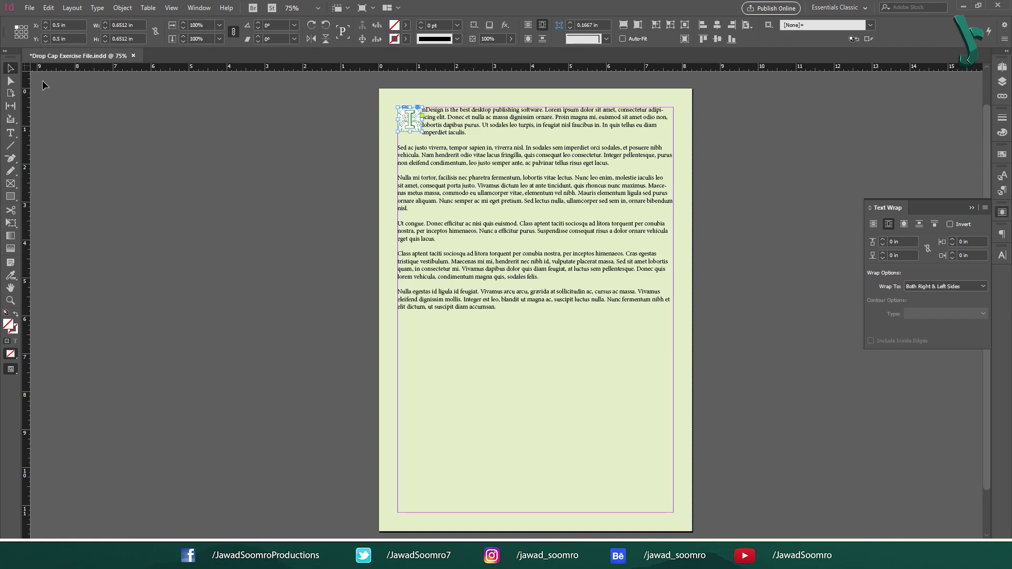
{"action": "key", "text": "ctrl+equal"}
{"action": "key", "text": "ctrl+equal"}
{"action": "left_click", "coordinate": [189, 209]}
{"action": "left_click_drag", "start_coordinate": [196, 226], "coordinate": [205, 236]}
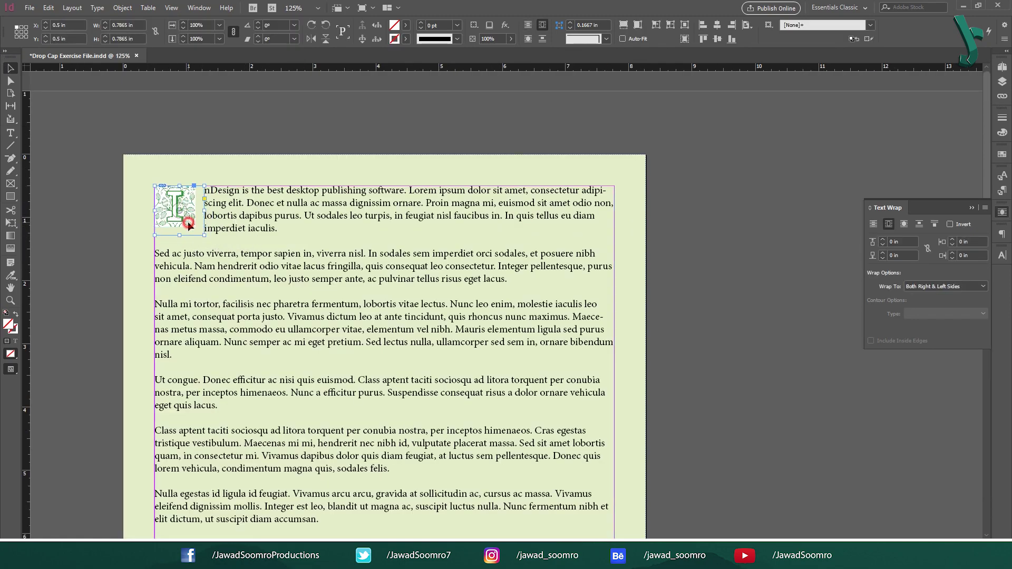
{"action": "key", "text": "ctrl+4"}
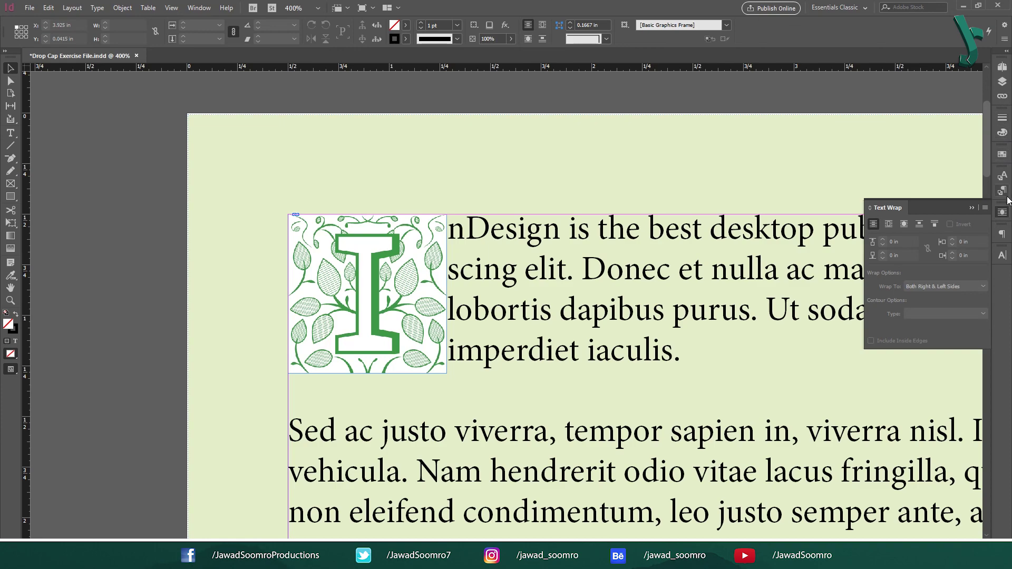
Step: Set page 1 to the [None] master, then back to the pale green A-Master
{"action": "left_click", "coordinate": [1003, 67]}
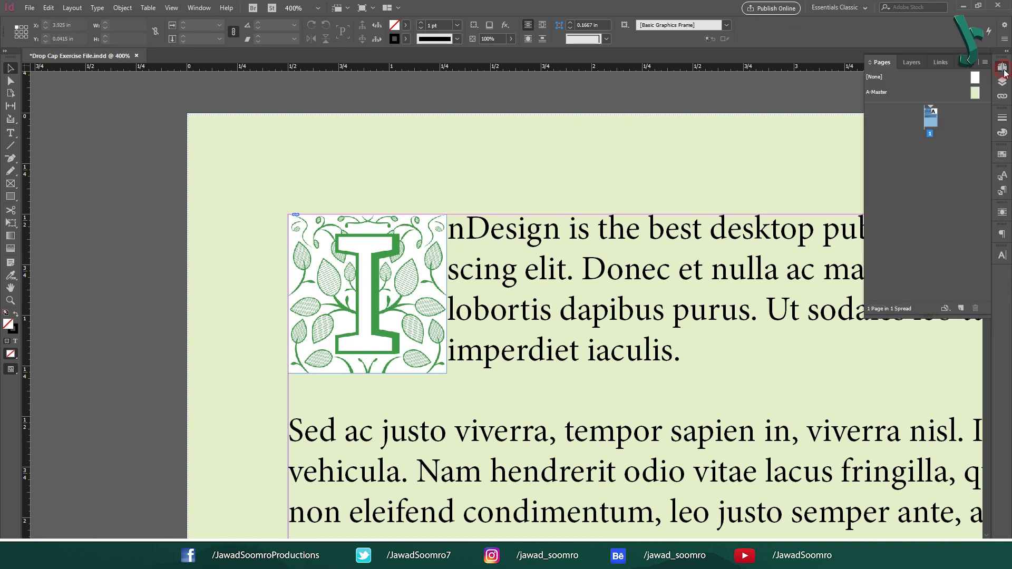
{"action": "left_click_drag", "start_coordinate": [984, 79], "coordinate": [931, 118]}
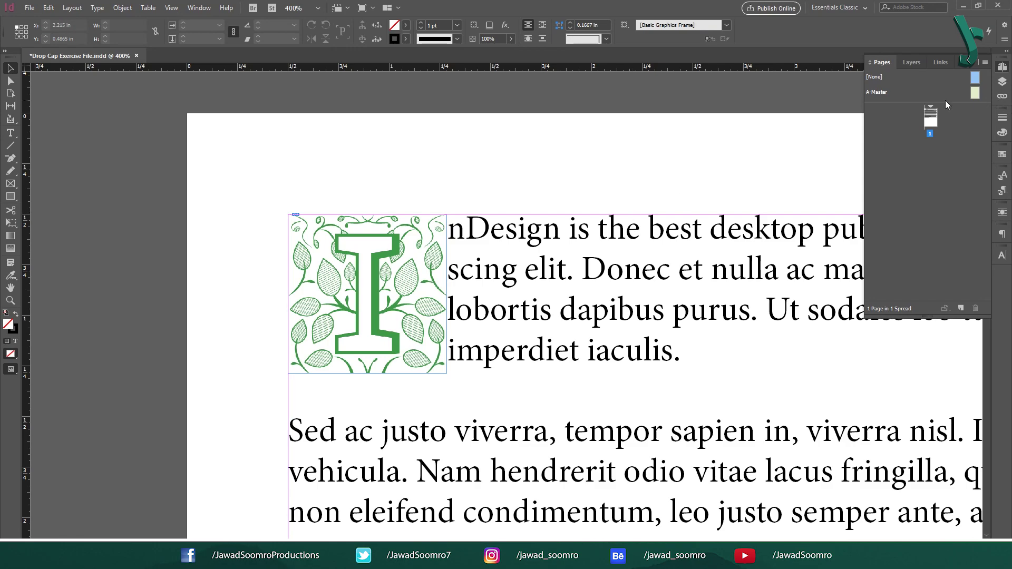
{"action": "left_click_drag", "start_coordinate": [977, 92], "coordinate": [931, 118]}
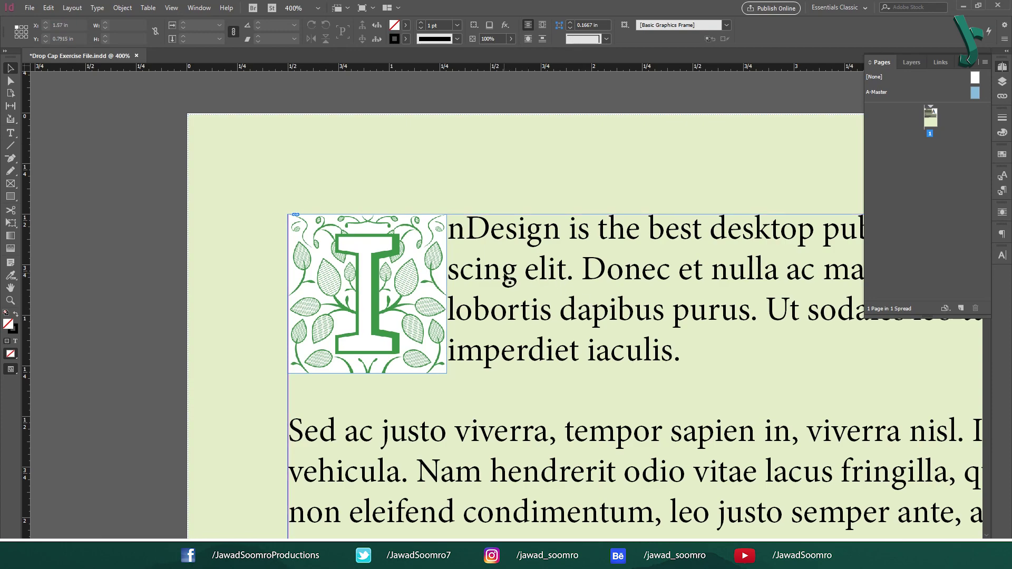
{"action": "mouse_move", "coordinate": [430, 271]}
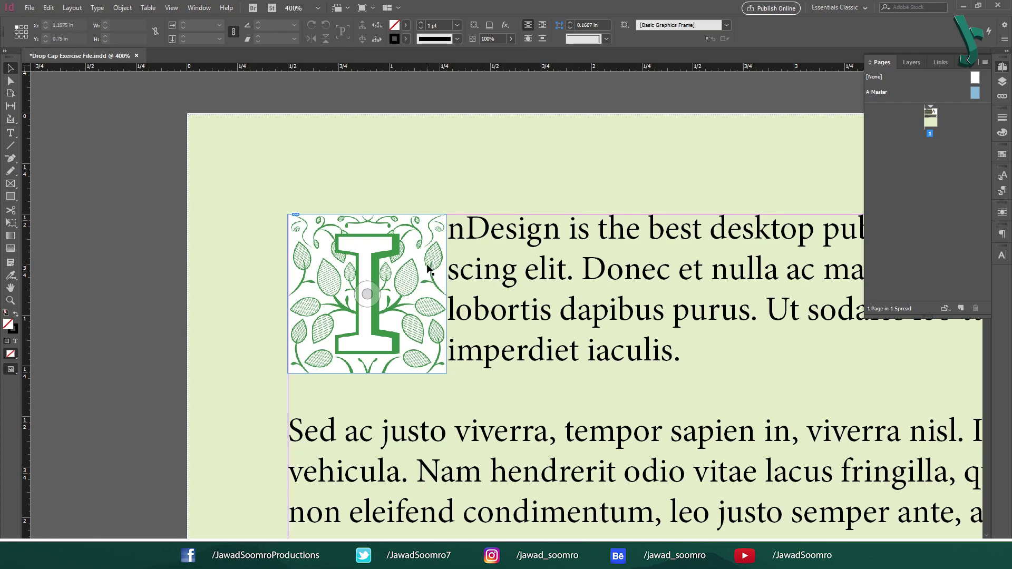
Step: Select the 0.7865 in leafy I frame and zoom in to inspect it
{"action": "left_click", "coordinate": [409, 276]}
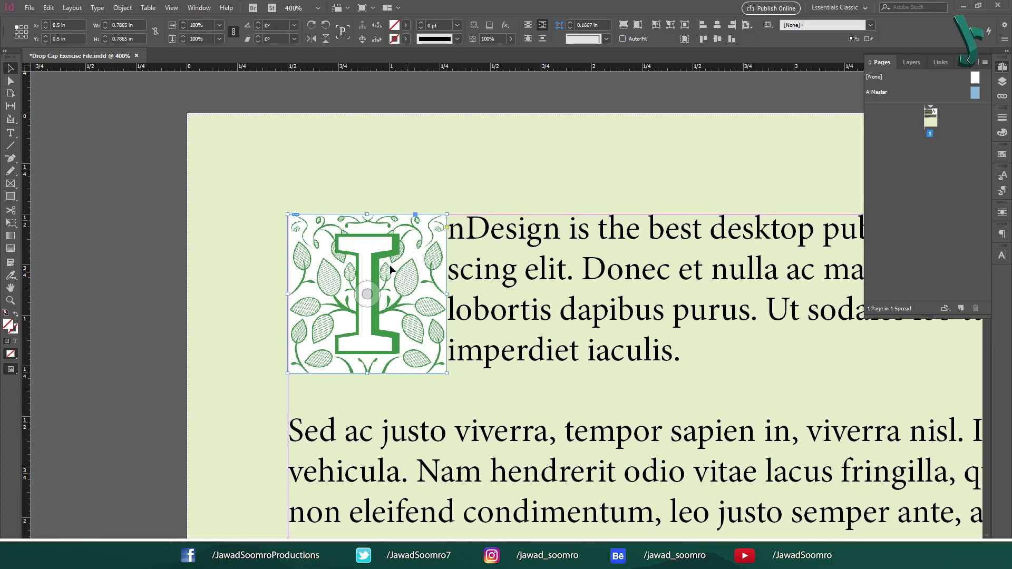
{"action": "key", "text": "ctrl+equal"}
{"action": "key", "text": "ctrl+equal"}
{"action": "key", "text": "ctrl+equal"}
{"action": "key", "text": "ctrl+equal"}
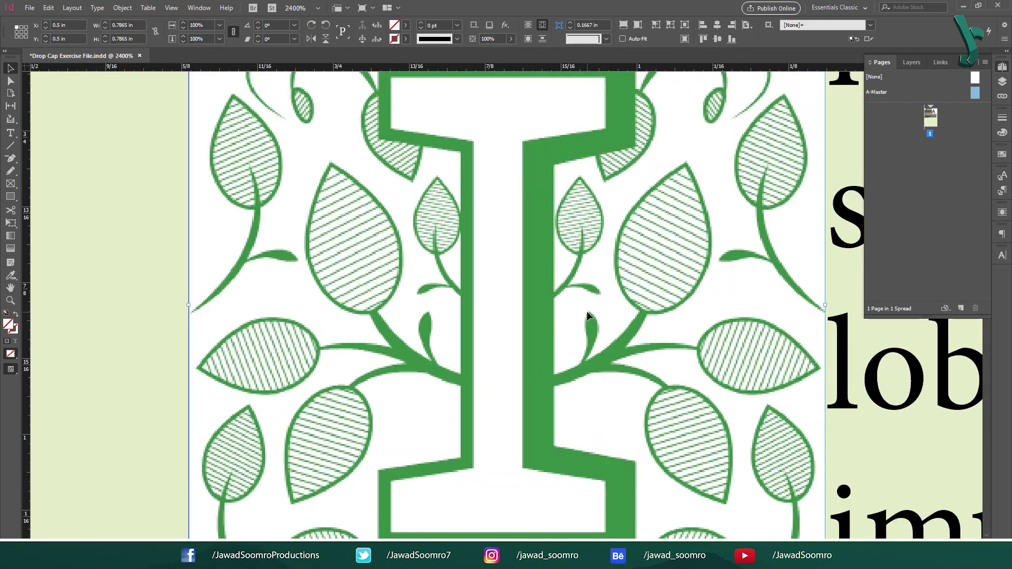
{"action": "key", "text": "ctrl+equal"}
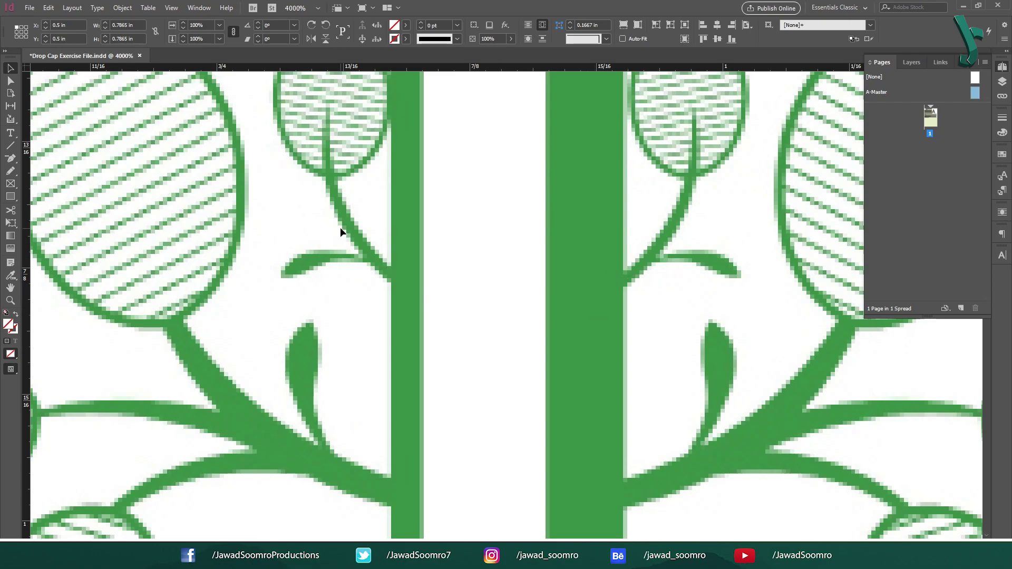
{"action": "key", "text": "ctrl+minus"}
{"action": "key", "text": "ctrl+minus"}
{"action": "key", "text": "ctrl+minus"}
{"action": "key", "text": "ctrl+minus"}
{"action": "key", "text": "ctrl+minus"}
{"action": "key", "text": "ctrl+minus"}
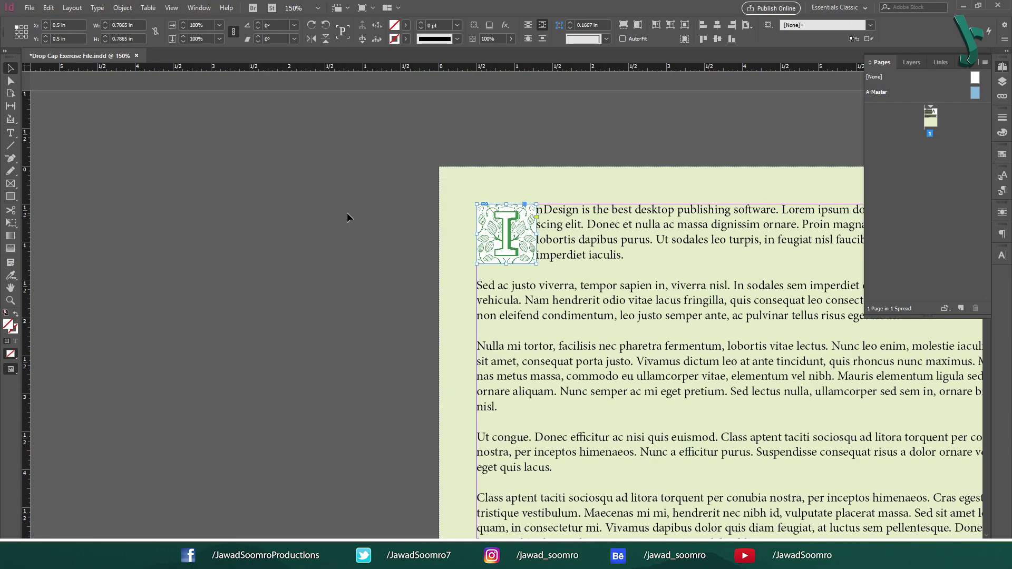
Step: Delete the image drop cap and type a plain 'I' before 'nDesign'
{"action": "key", "text": "Delete"}
{"action": "double_click", "coordinate": [477, 210]}
{"action": "type", "text": "I"}
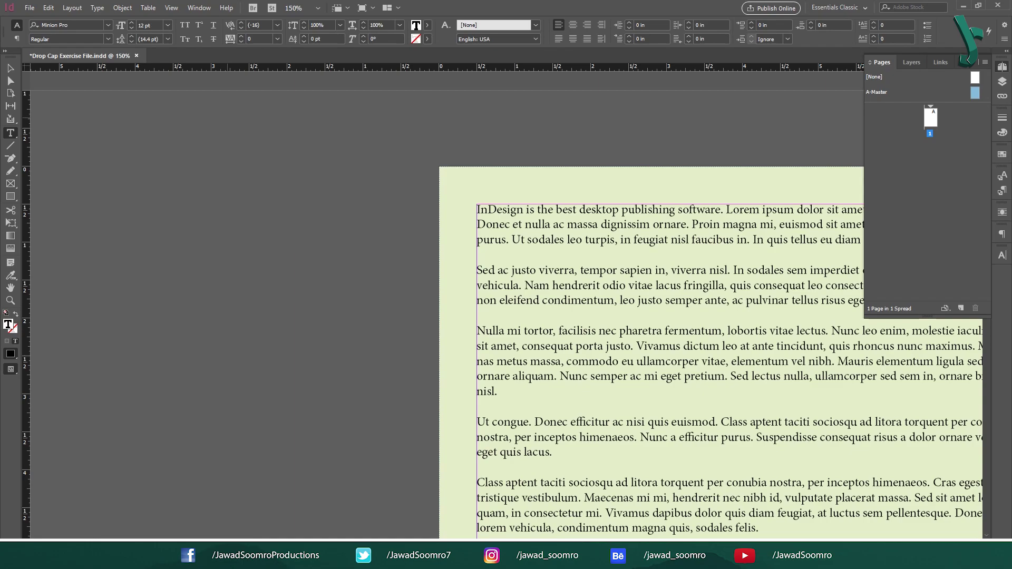
{"action": "key", "text": "Escape"}
Step: Apply the Drop Caps paragraph style, inspect the large drop cap, then undo it
{"action": "left_click", "coordinate": [1002, 191]}
{"action": "left_click", "coordinate": [895, 209]}
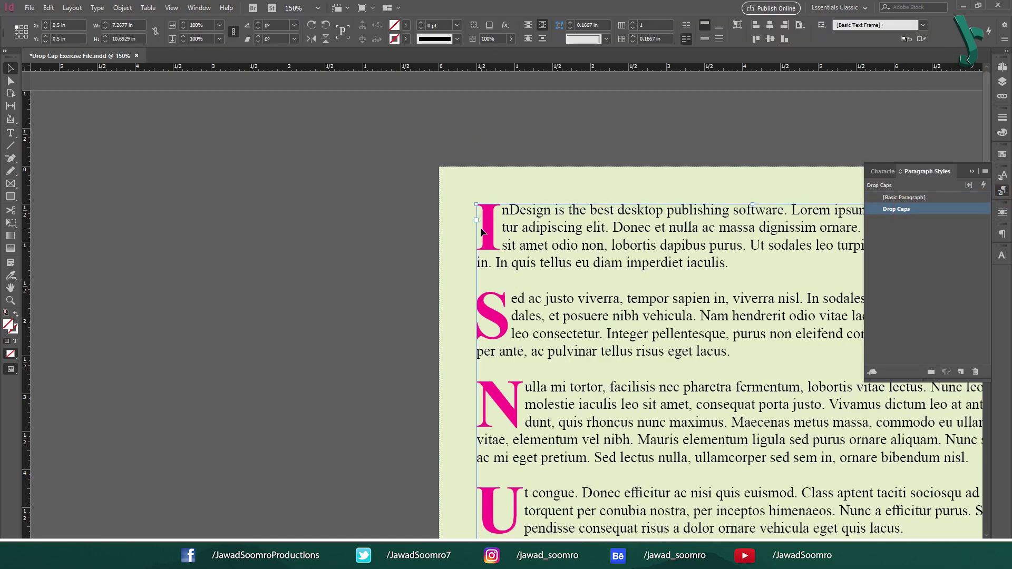
{"action": "scroll", "coordinate": [482, 231], "scroll_direction": "down", "scroll_amount": 8}
{"action": "left_click", "coordinate": [227, 198], "text": "ctrl"}
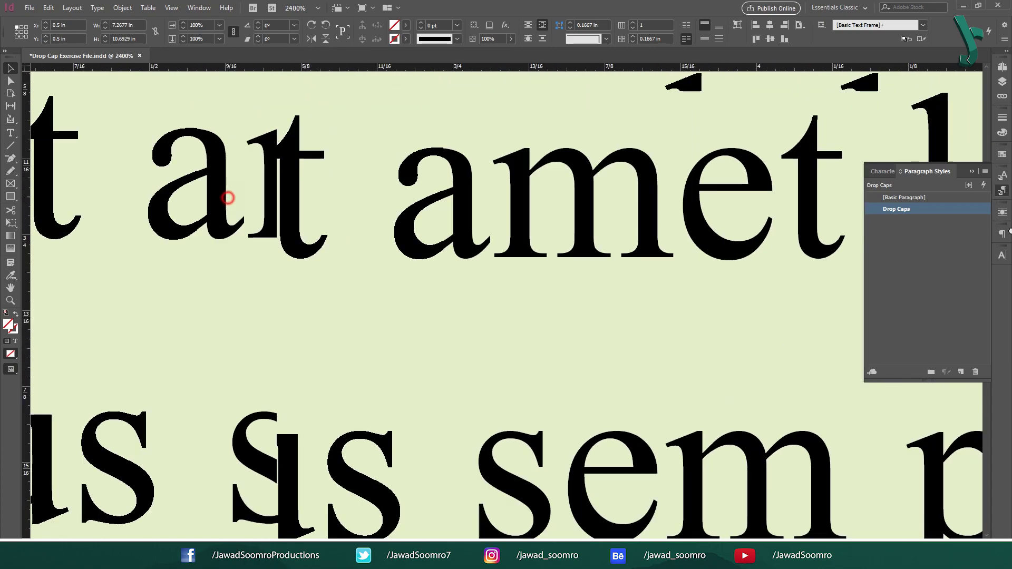
{"action": "mouse_move", "coordinate": [631, 221]}
{"action": "left_mouse_down"}
{"action": "mouse_move", "coordinate": [659, 337]}
{"action": "mouse_move", "coordinate": [580, 289]}
{"action": "mouse_move", "coordinate": [481, 267]}
{"action": "left_mouse_up"}
{"action": "mouse_move", "coordinate": [587, 210]}
{"action": "left_mouse_down"}
{"action": "mouse_move", "coordinate": [587, 237]}
{"action": "mouse_move", "coordinate": [455, 483]}
{"action": "left_mouse_up"}
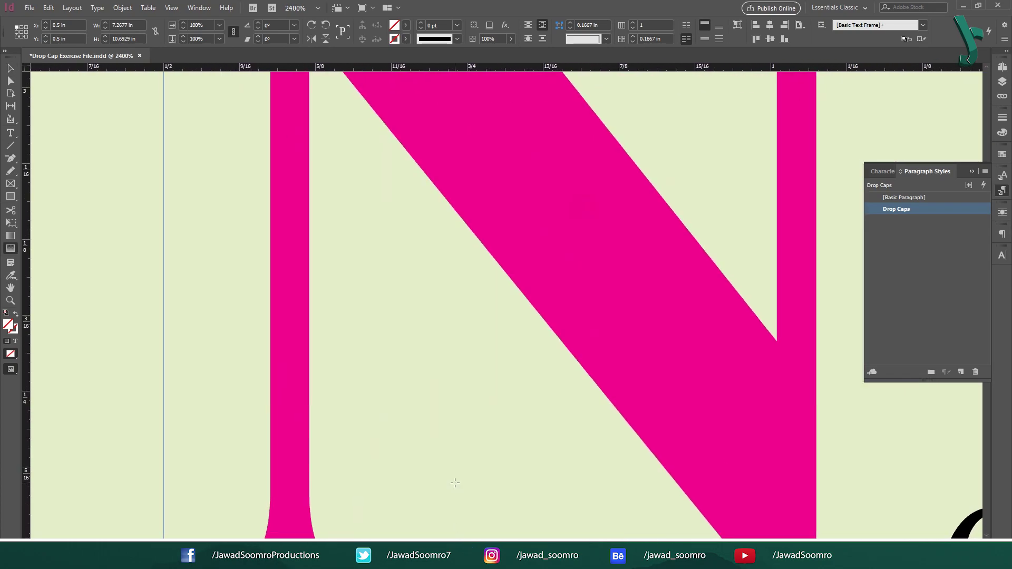
{"action": "key", "text": "ctrl+minus"}
{"action": "key", "text": "ctrl+minus"}
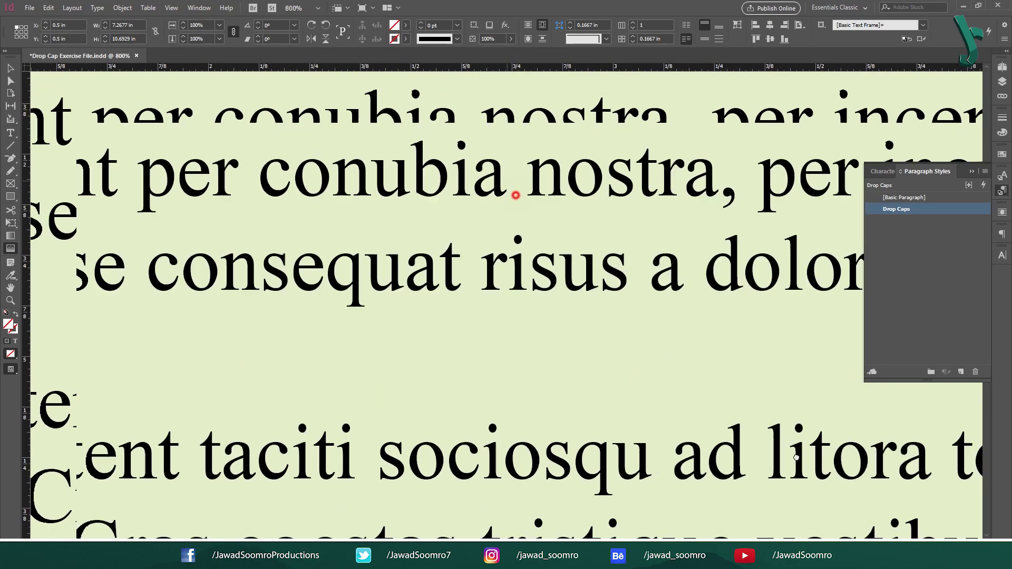
{"action": "left_click_drag", "start_coordinate": [516, 195], "coordinate": [241, 254]}
{"action": "key", "text": "ctrl+minus"}
{"action": "key", "text": "ctrl+minus"}
{"action": "key", "text": "ctrl+minus"}
{"action": "key", "text": "ctrl+z"}
{"action": "left_click", "coordinate": [454, 148]}
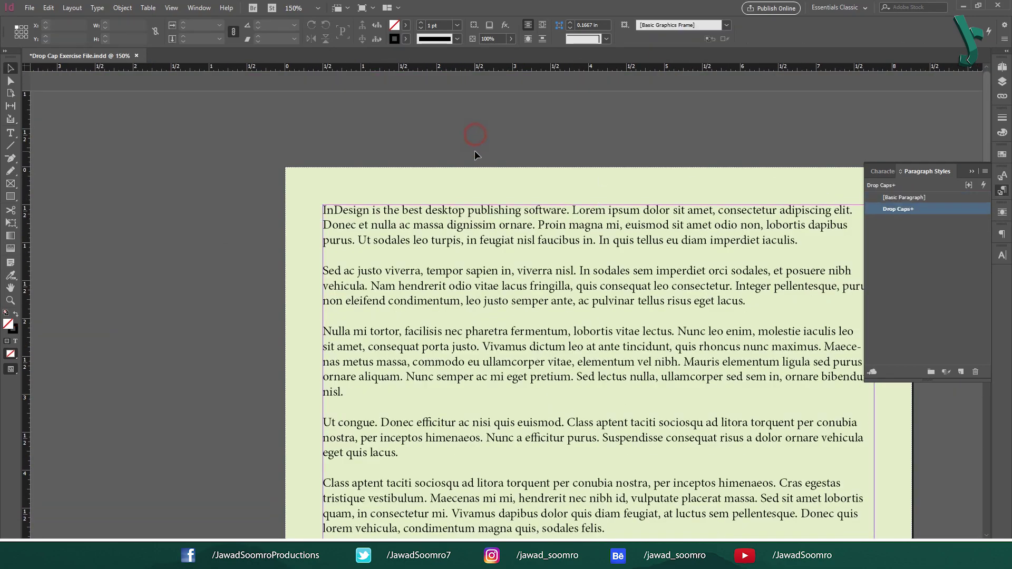
Step: Place Beautiful I-01.jpg in a frame drawn at the first paragraph's top-left corner
{"action": "left_click", "coordinate": [29, 7]}
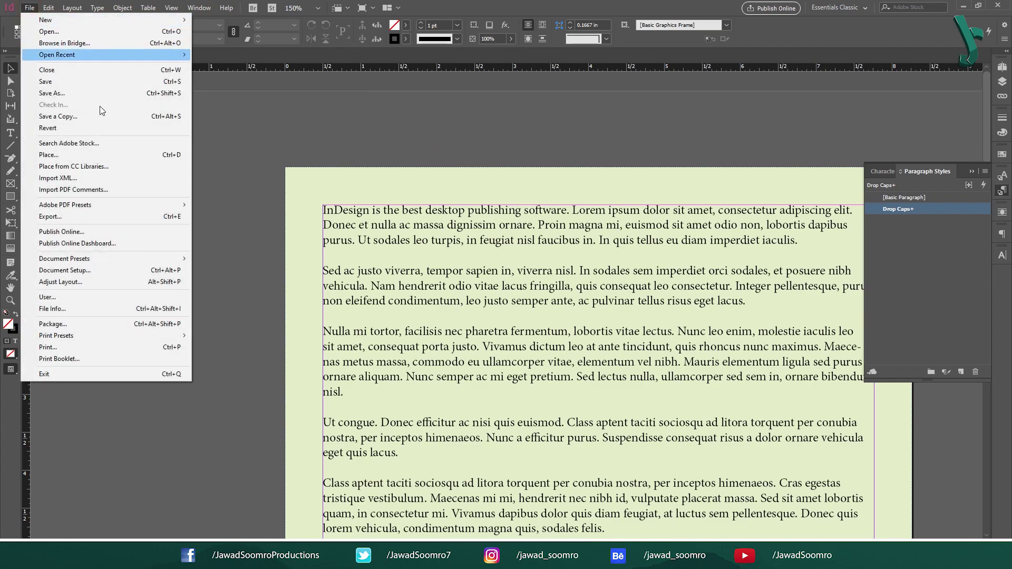
{"action": "left_click", "coordinate": [125, 157]}
{"action": "left_click", "coordinate": [558, 253]}
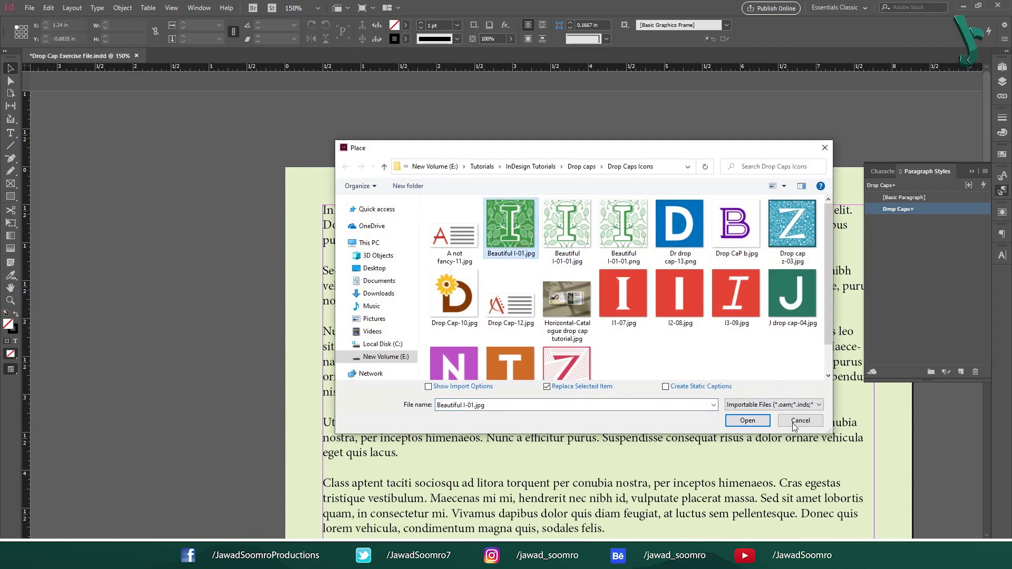
{"action": "left_click", "coordinate": [748, 420]}
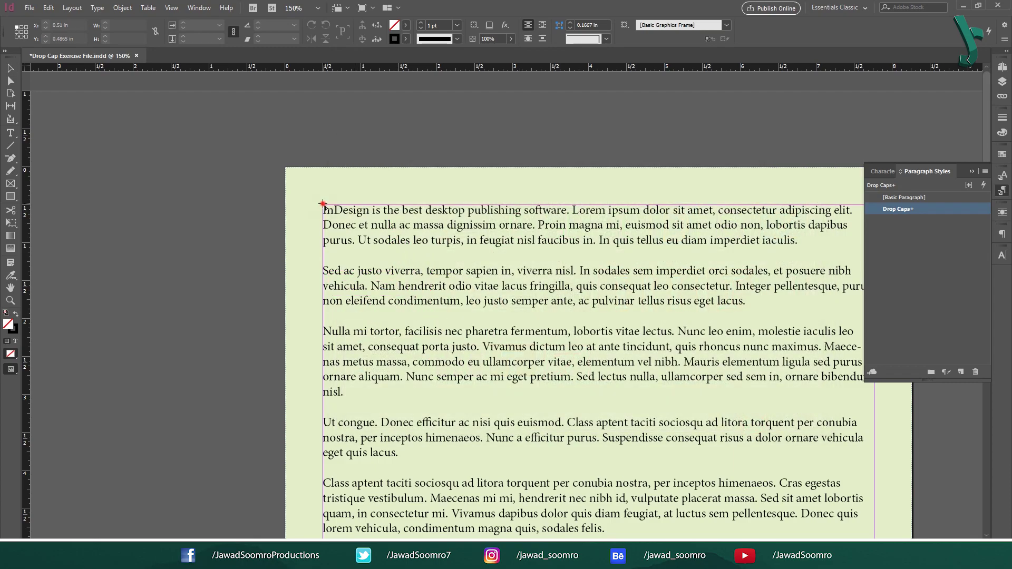
{"action": "left_click_drag", "start_coordinate": [323, 205], "coordinate": [365, 241]}
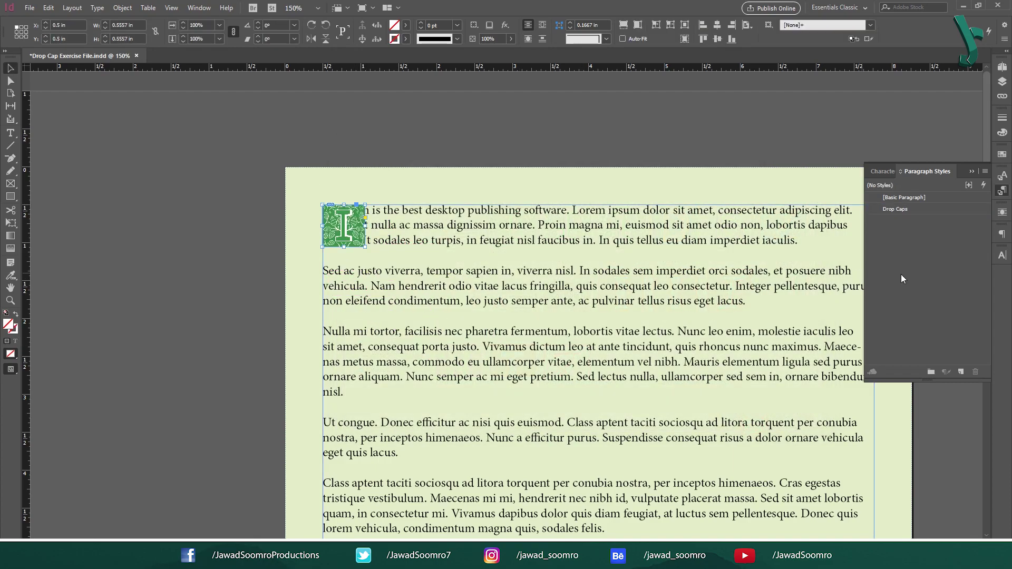
Step: Wrap text around its bounding box with 0.125 in right offset, enlarge to 0.74 in, and fit content
{"action": "left_click", "coordinate": [1002, 212]}
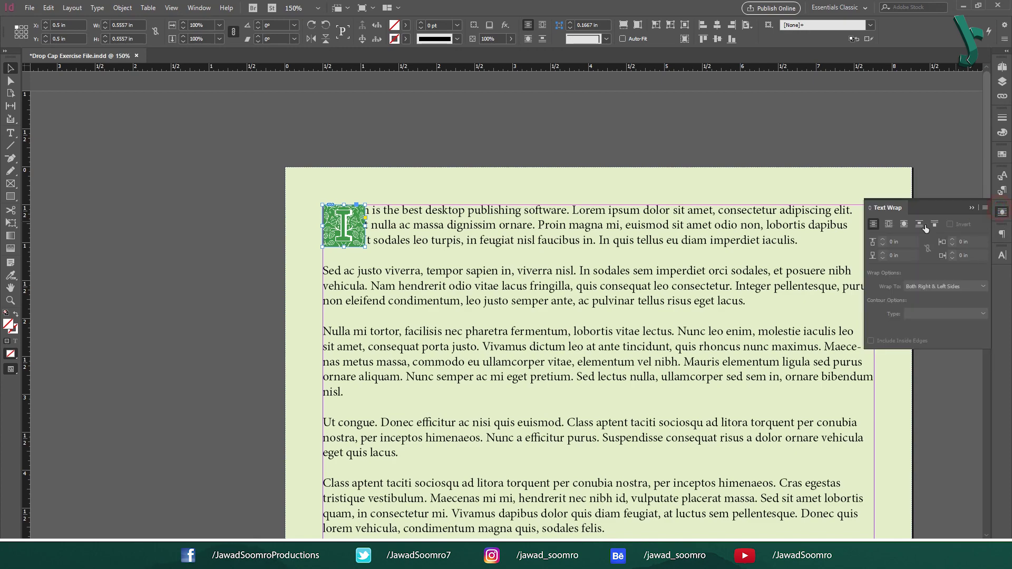
{"action": "left_click", "coordinate": [889, 224]}
{"action": "double_click", "coordinate": [953, 252]}
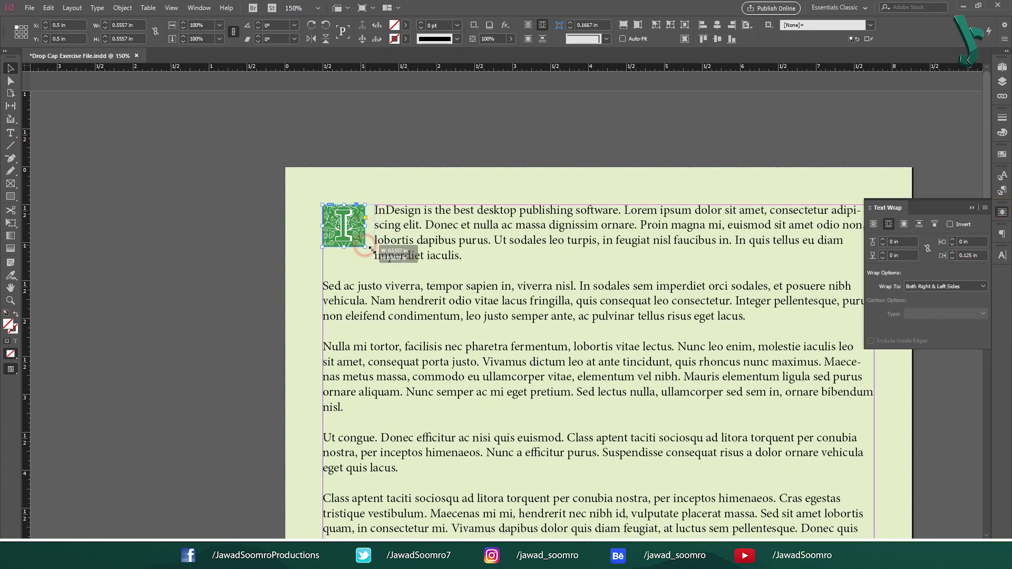
{"action": "left_click_drag", "start_coordinate": [365, 247], "coordinate": [379, 261]}
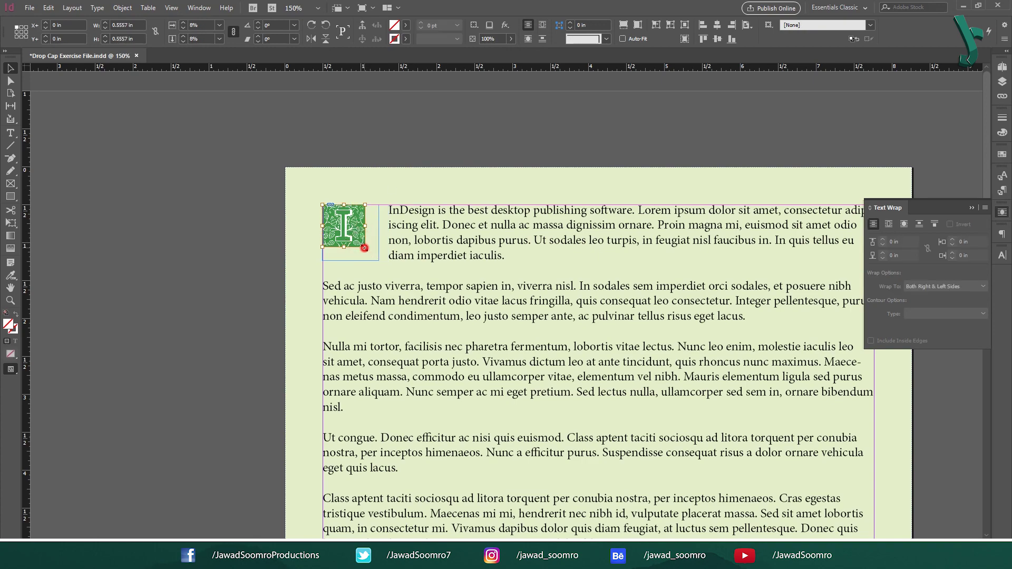
{"action": "key", "text": "ctrl+alt+shift+e"}
{"action": "left_click", "coordinate": [398, 153]}
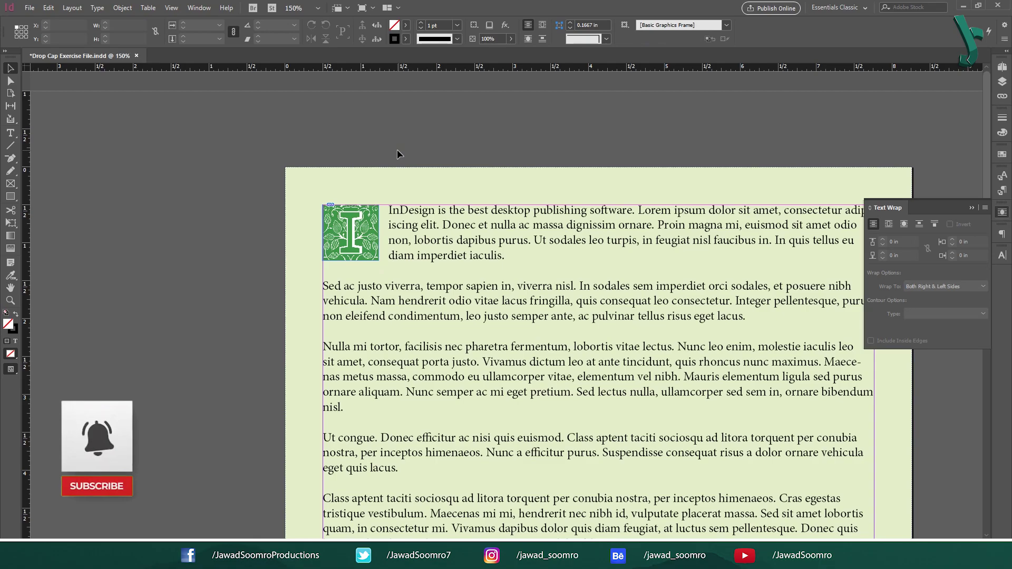
Step: Switch the leafy I image to High Quality Display and inspect it up close
{"action": "left_click", "coordinate": [357, 234]}
{"action": "scroll", "coordinate": [295, 214], "scroll_direction": "up", "scroll_amount": 5}
{"action": "scroll", "coordinate": [344, 284], "scroll_direction": "up", "scroll_amount": 10}
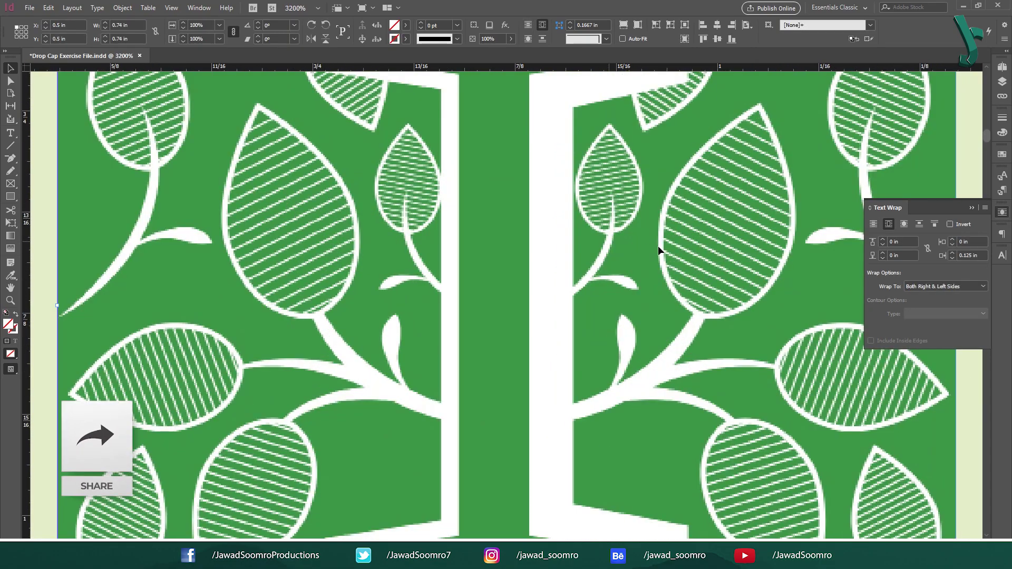
{"action": "right_click", "coordinate": [660, 226]}
{"action": "left_click", "coordinate": [823, 534]}
{"action": "scroll", "coordinate": [506, 304], "scroll_direction": "down", "scroll_amount": 5}
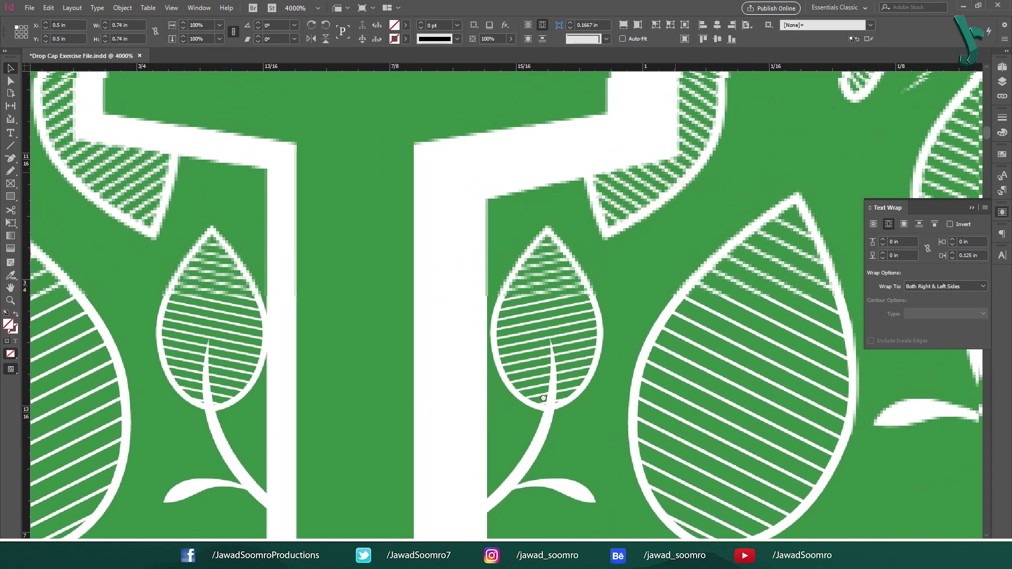
{"action": "scroll", "coordinate": [590, 314], "scroll_direction": "down", "scroll_amount": 2}
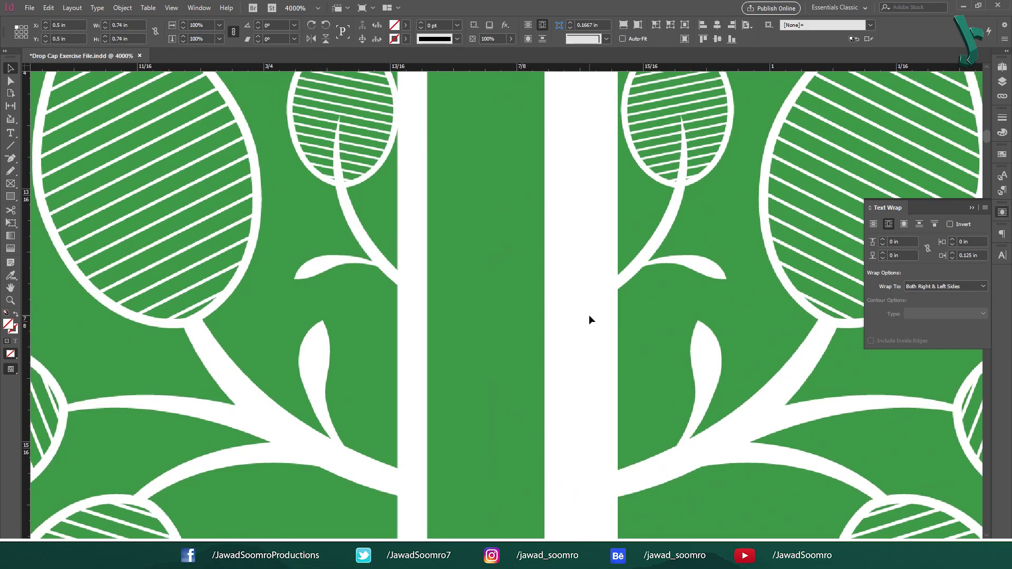
{"action": "scroll", "coordinate": [589, 314], "scroll_direction": "down", "scroll_amount": 6}
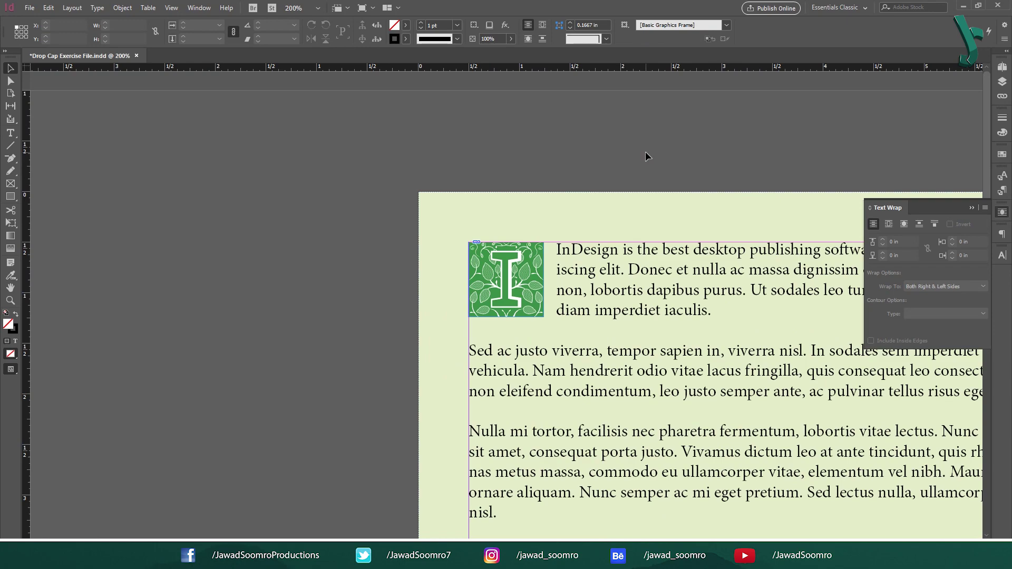
{"action": "key", "text": "ctrl+0"}
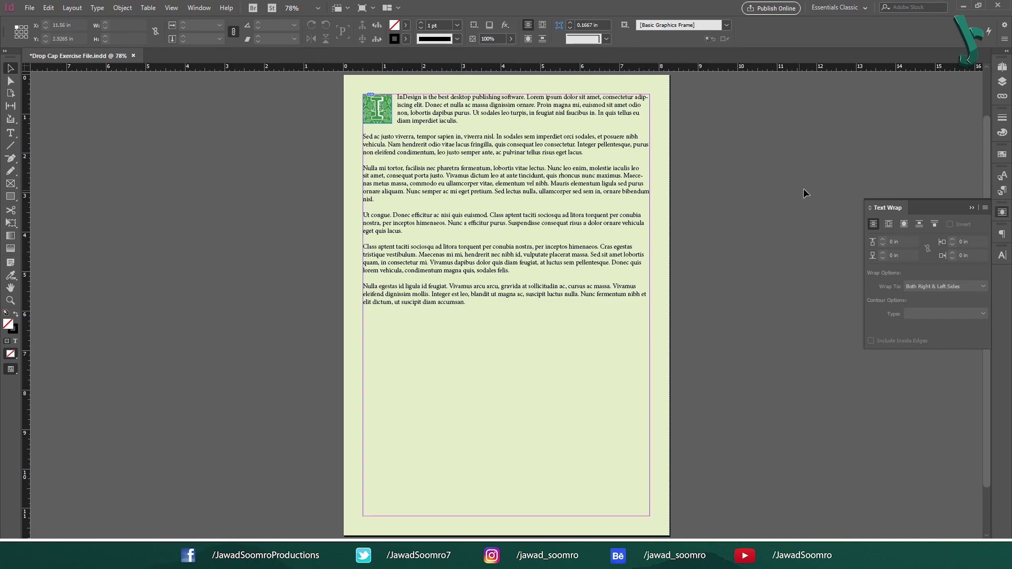
{"action": "left_click", "coordinate": [437, 206]}
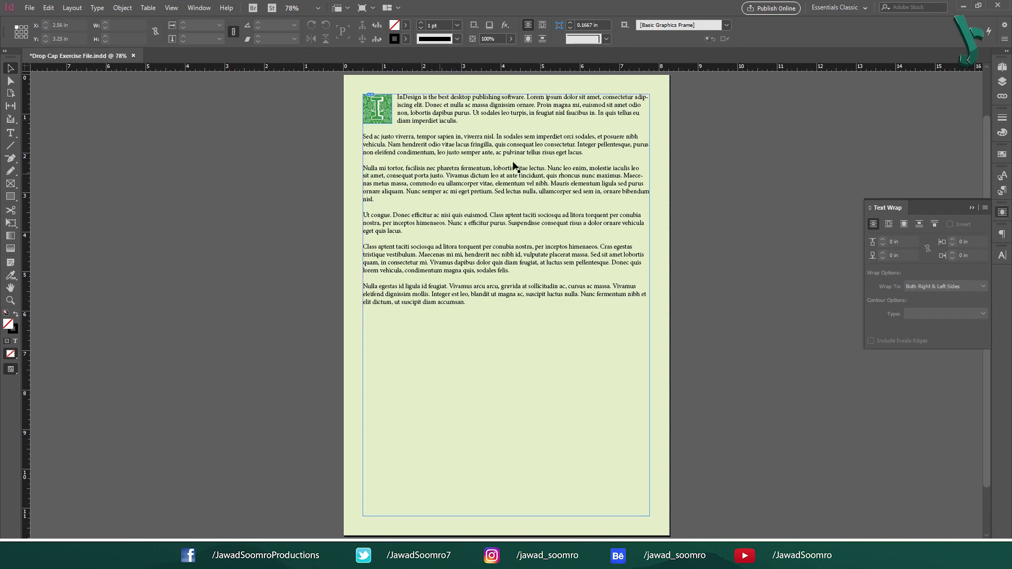